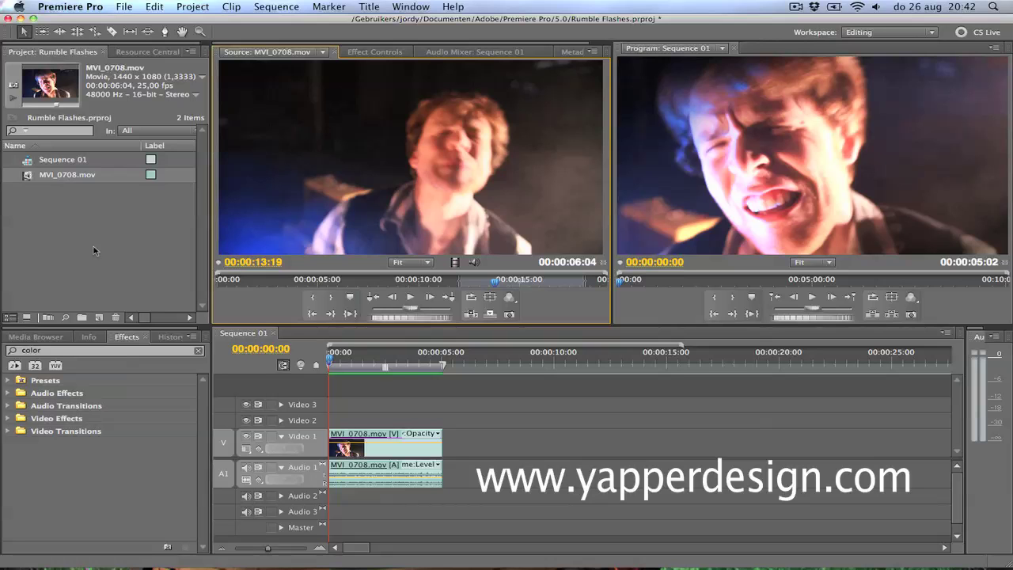
# - After previewing Sequence 01, create a new 1280×720, 25 fps sequence, Sequence 03
pyautogui.press('space')
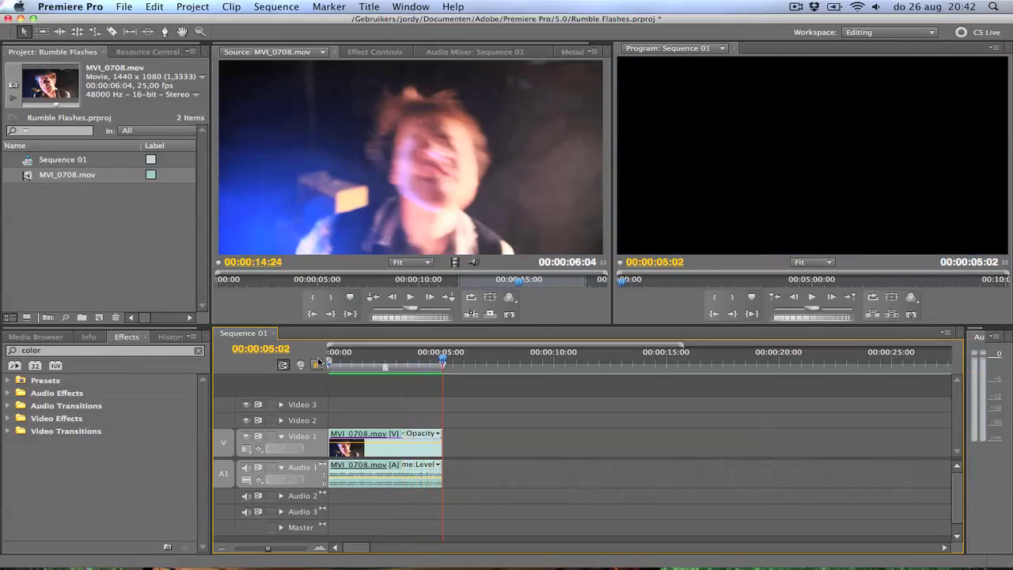
pyautogui.moveTo(420, 358); pyautogui.dragTo(403, 358)
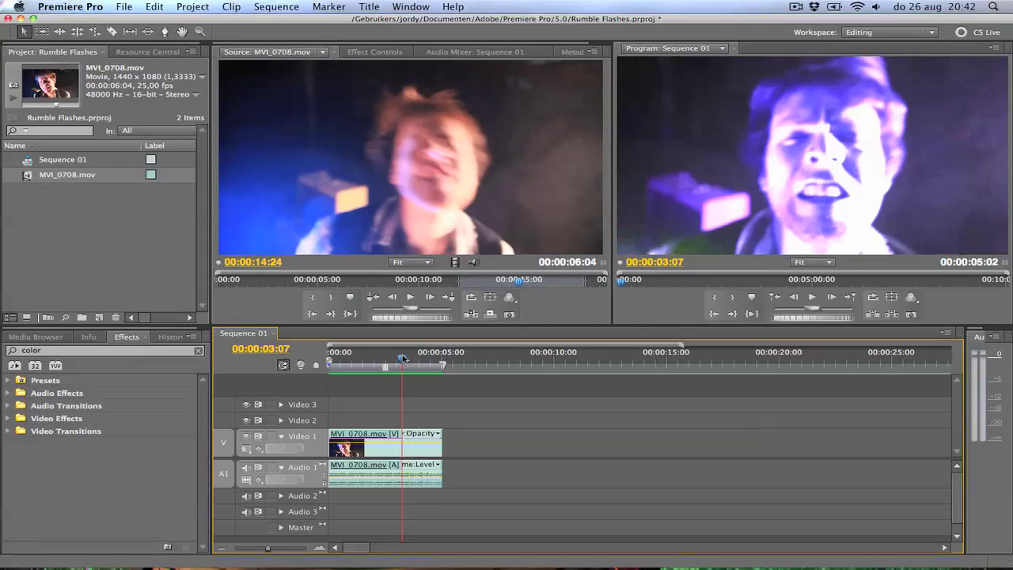
pyautogui.click(53, 208)
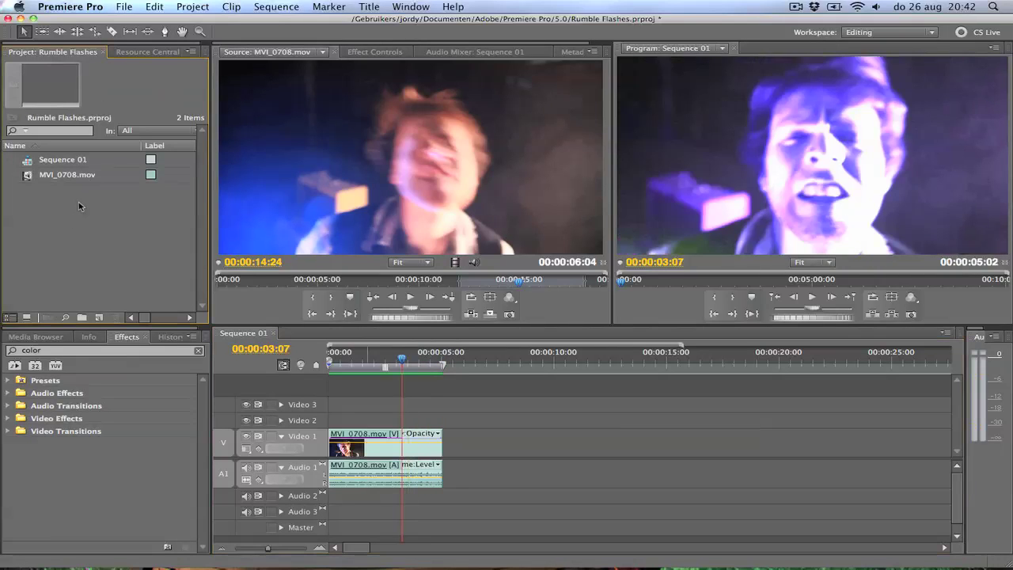
pyautogui.rightClick(78, 206)
pyautogui.moveTo(119, 244)
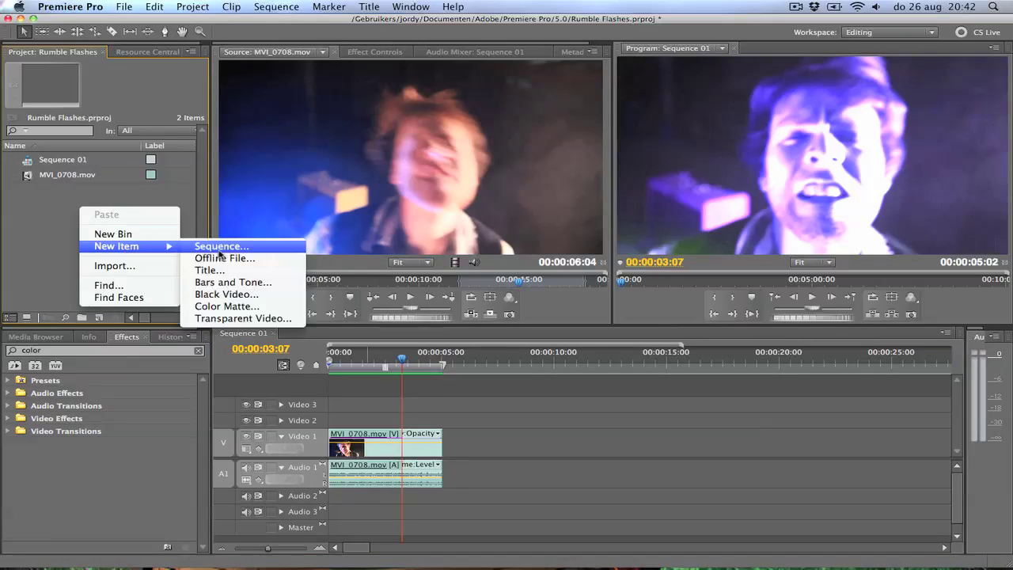
pyautogui.click(220, 250)
pyautogui.click(723, 495)
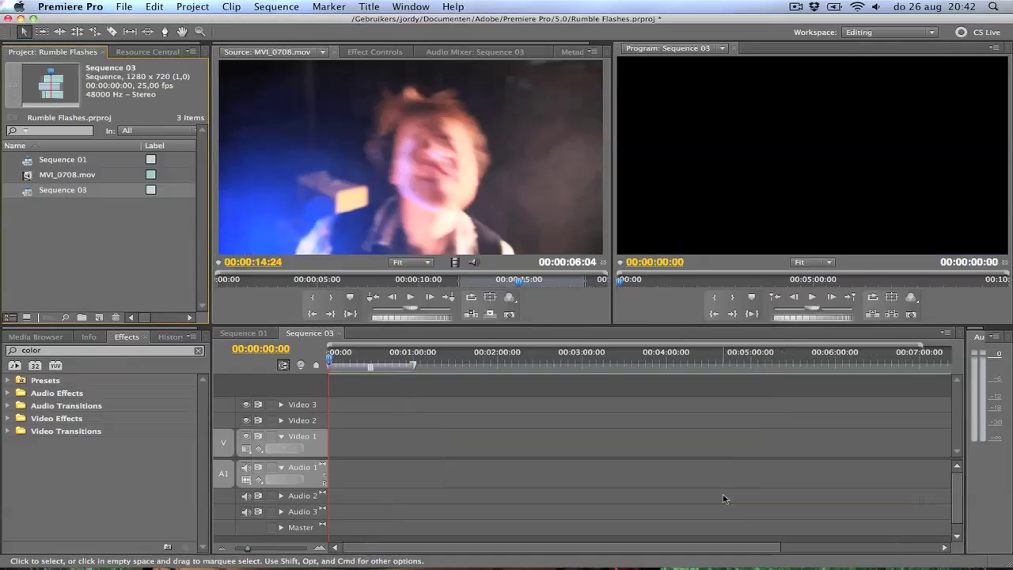
# - Place MVI_0708.mov at the start of Sequence 03 on Video 1 and Audio 1, zoomed in
pyautogui.doubleClick(26, 176)
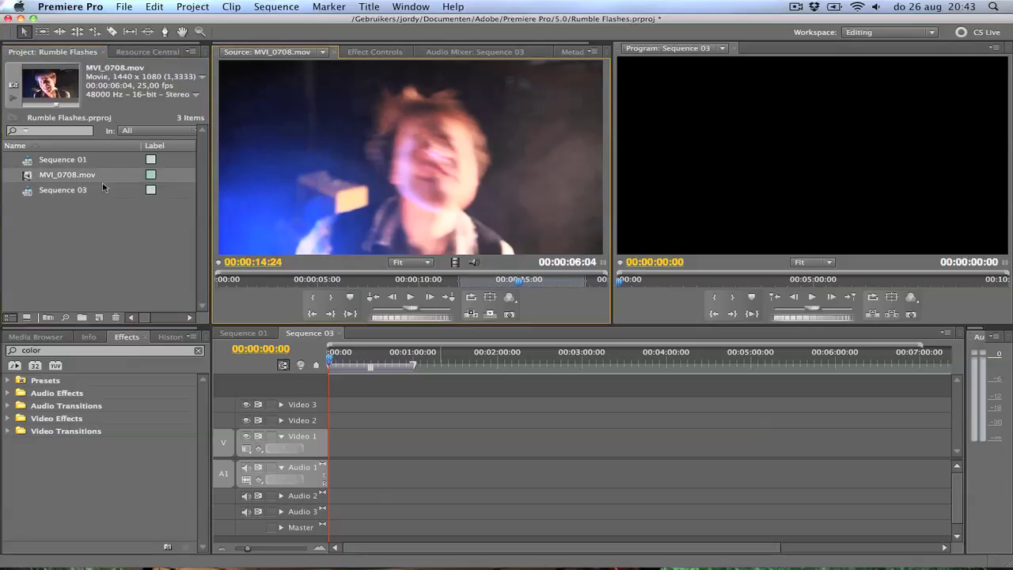
pyautogui.moveTo(358, 201); pyautogui.dragTo(324, 454)
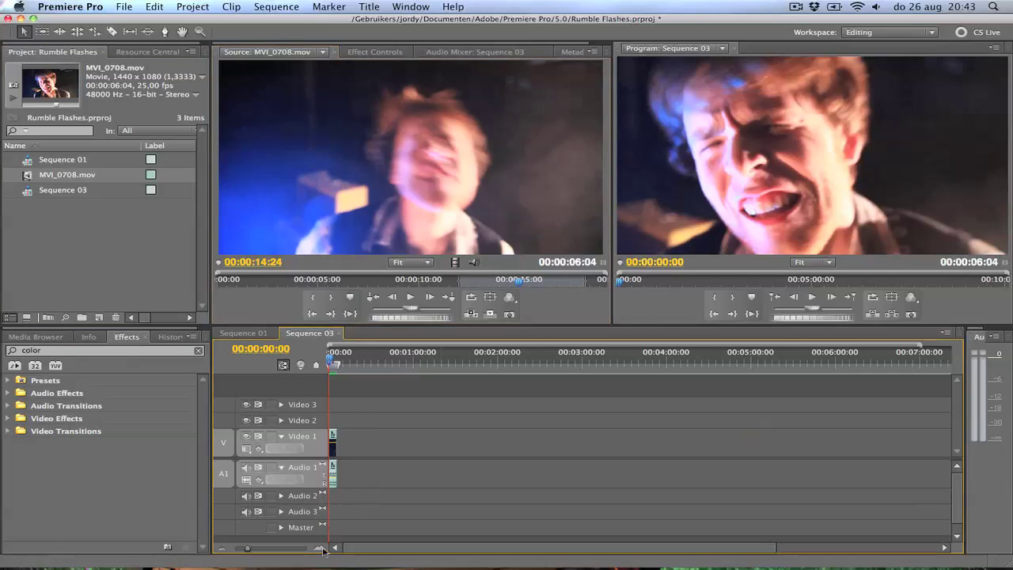
pyautogui.click(319, 547)
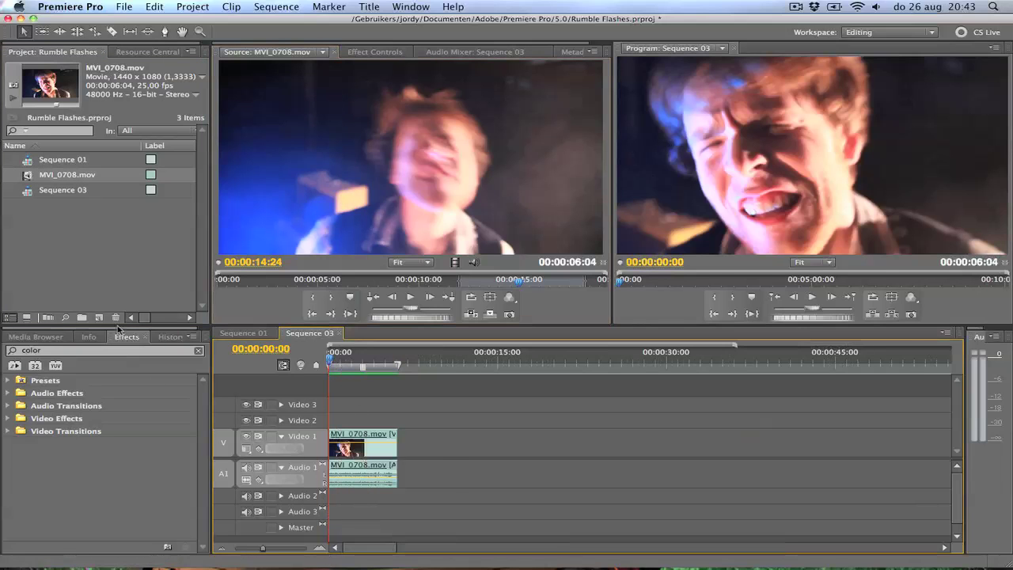
pyautogui.click(359, 453)
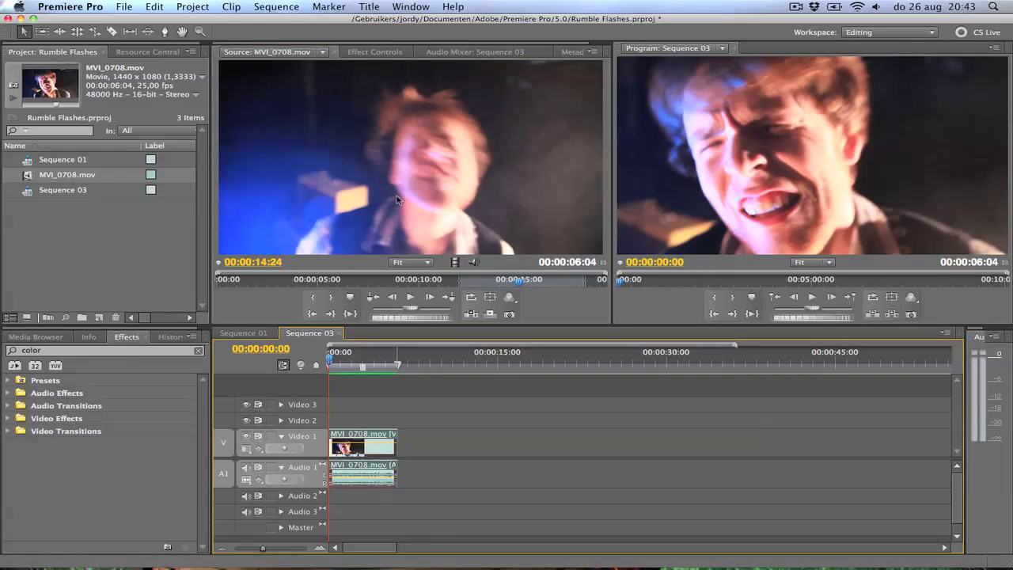
# - Expand the clip's Motion settings, test lowering Scale to 58, and keyframe Scale at 100
pyautogui.click(372, 52)
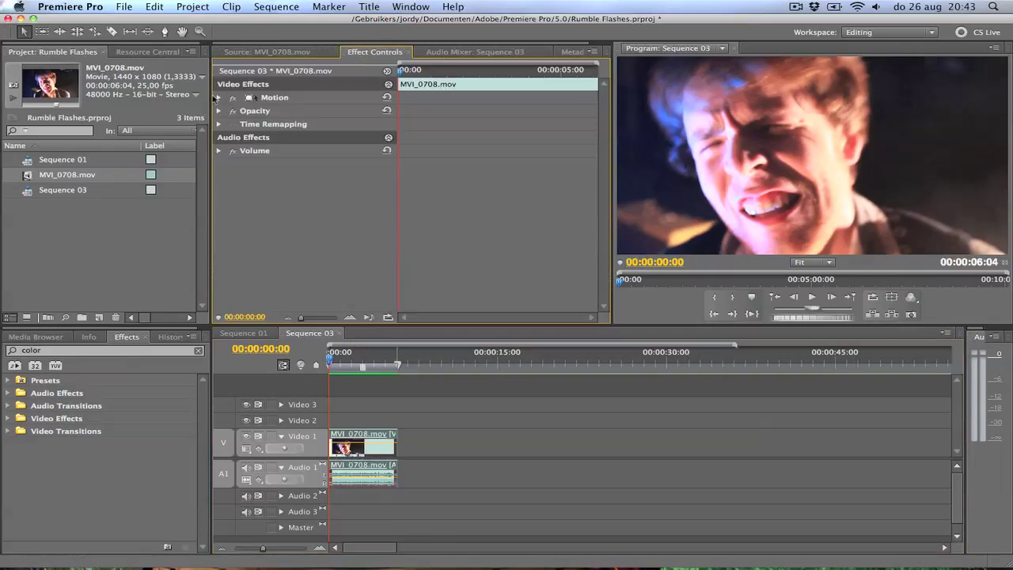
pyautogui.click(218, 97)
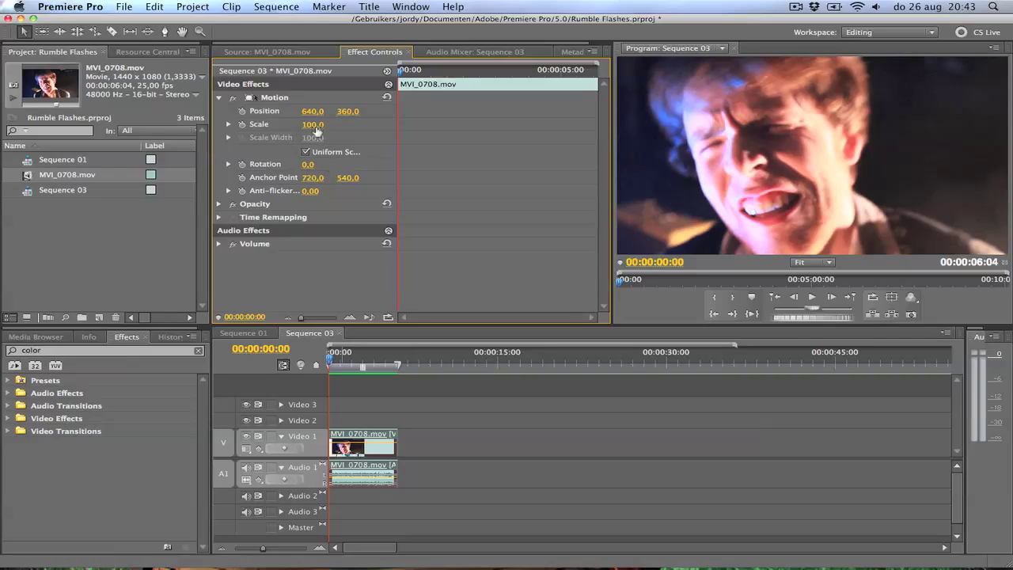
pyautogui.moveTo(316, 125)
pyautogui.mouseDown()
pyautogui.moveTo(290, 125)
pyautogui.moveTo(315, 125)
pyautogui.mouseUp()
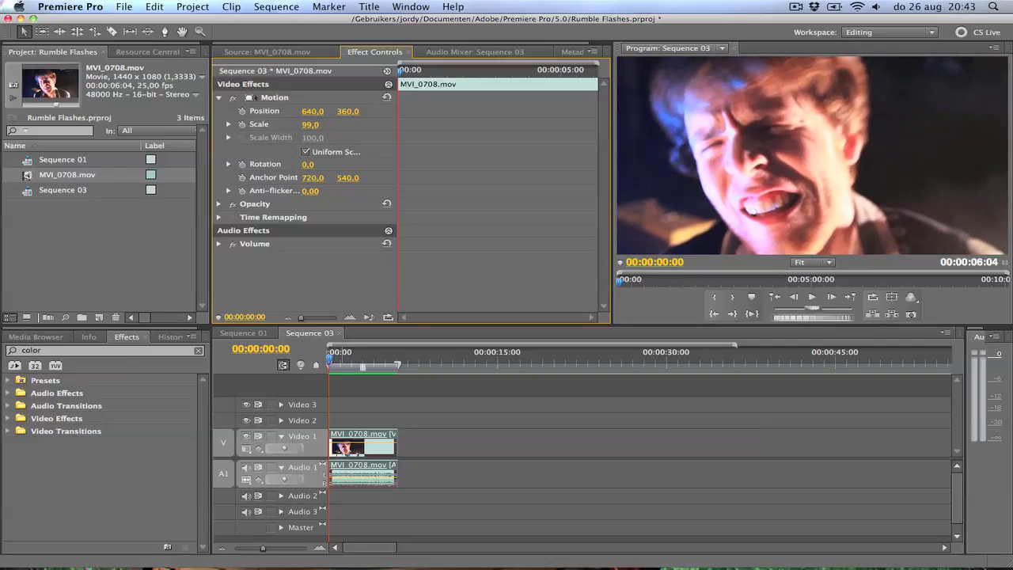
pyautogui.moveTo(316, 125); pyautogui.dragTo(291, 125)
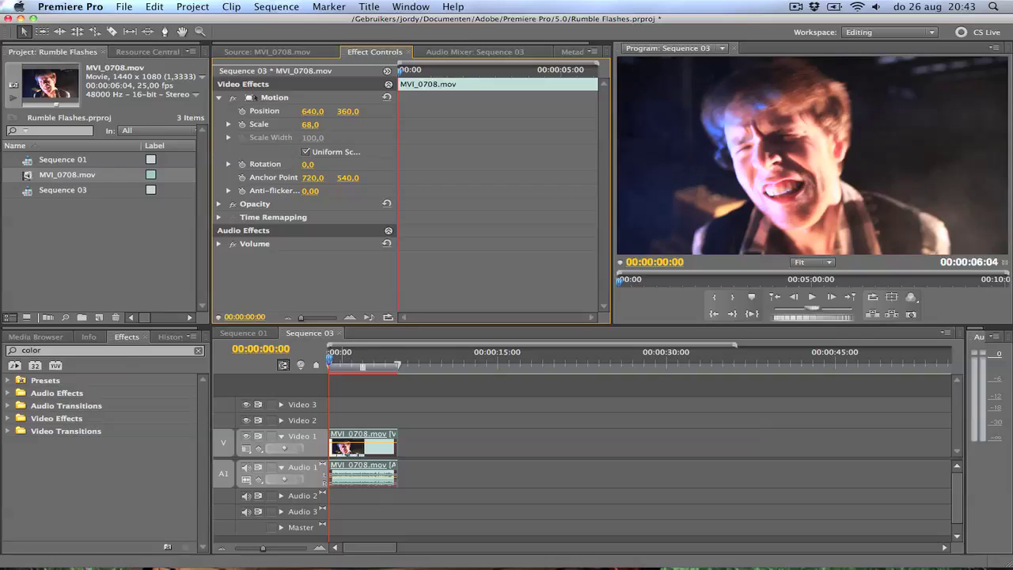
pyautogui.moveTo(310, 124)
pyautogui.mouseDown()
pyautogui.moveTo(333, 124)
pyautogui.moveTo(321, 125)
pyautogui.mouseUp()
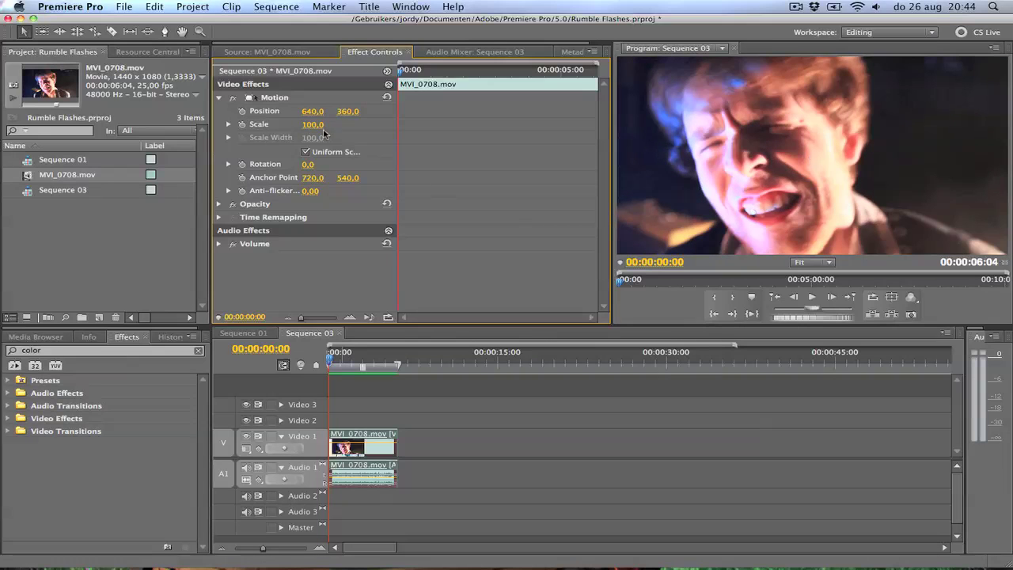
pyautogui.click(242, 125)
# - On the first frame, keyframe Scale at 85 and Rotation at -5°
pyautogui.click(242, 165)
pyautogui.click(313, 124)
pyautogui.write('80')
pyautogui.press('Return')
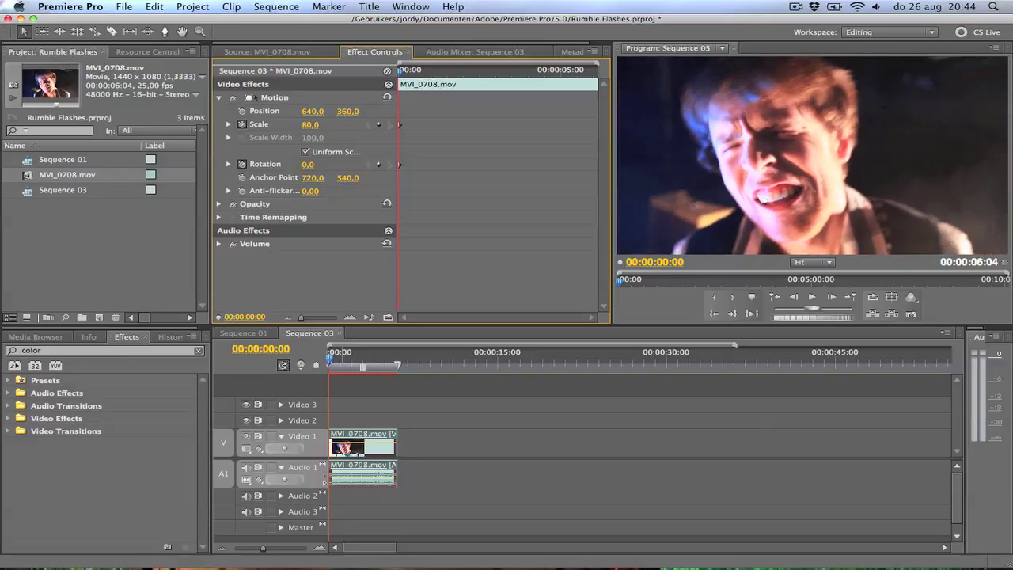
pyautogui.moveTo(309, 125); pyautogui.dragTo(313, 124)
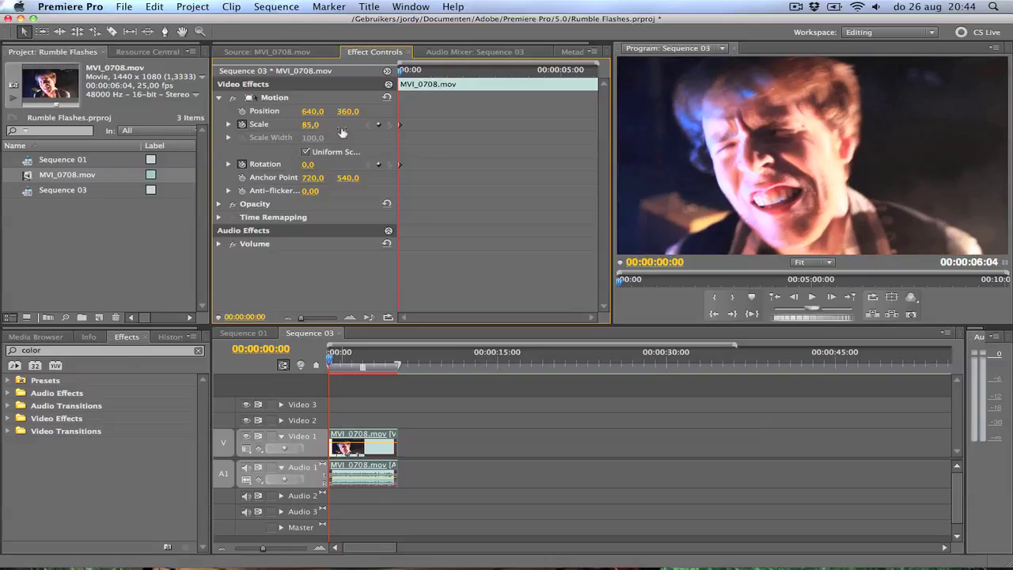
pyautogui.click(310, 163)
pyautogui.write('-5')
pyautogui.press('Return')
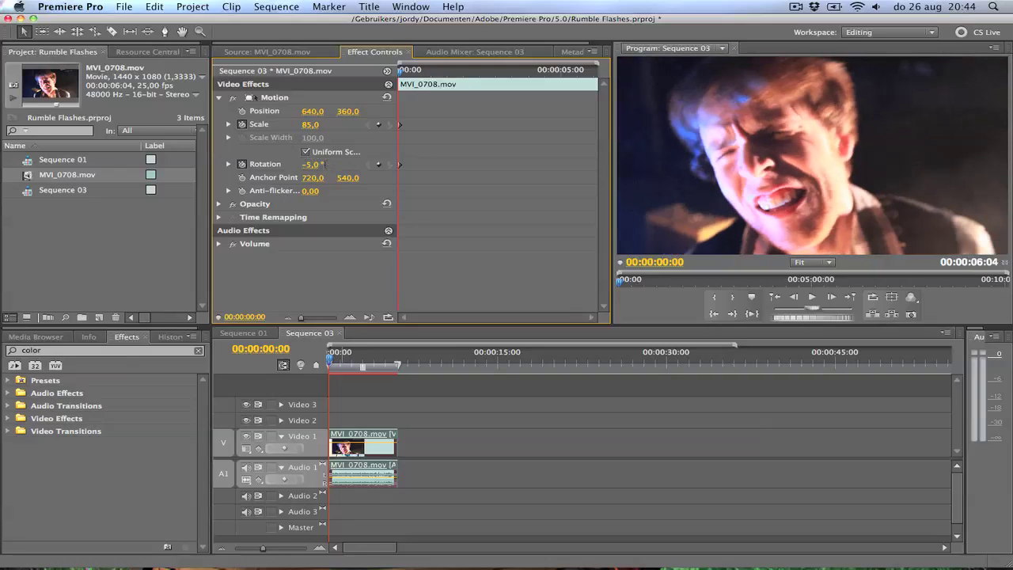
# - Two frames later, keyframe Scale 100 and Rotation 5°, then select both keyframe pairs
pyautogui.press('Right')
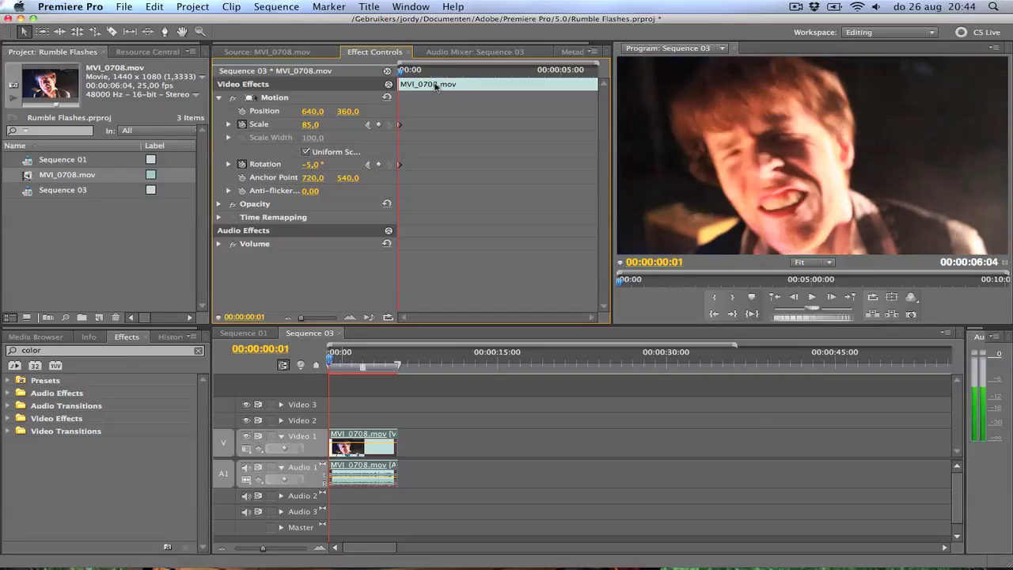
pyautogui.press('Right')
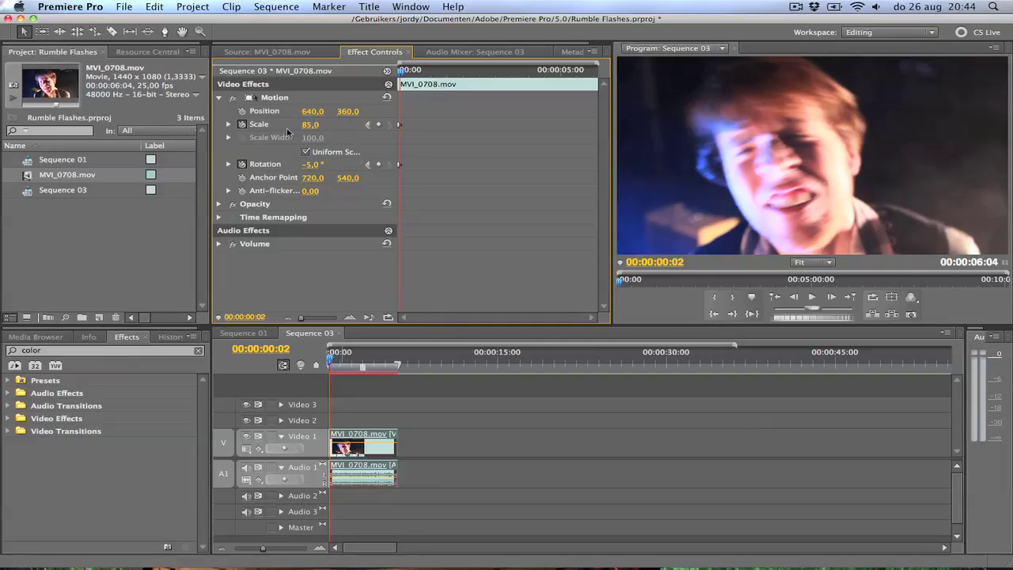
pyautogui.click(308, 127)
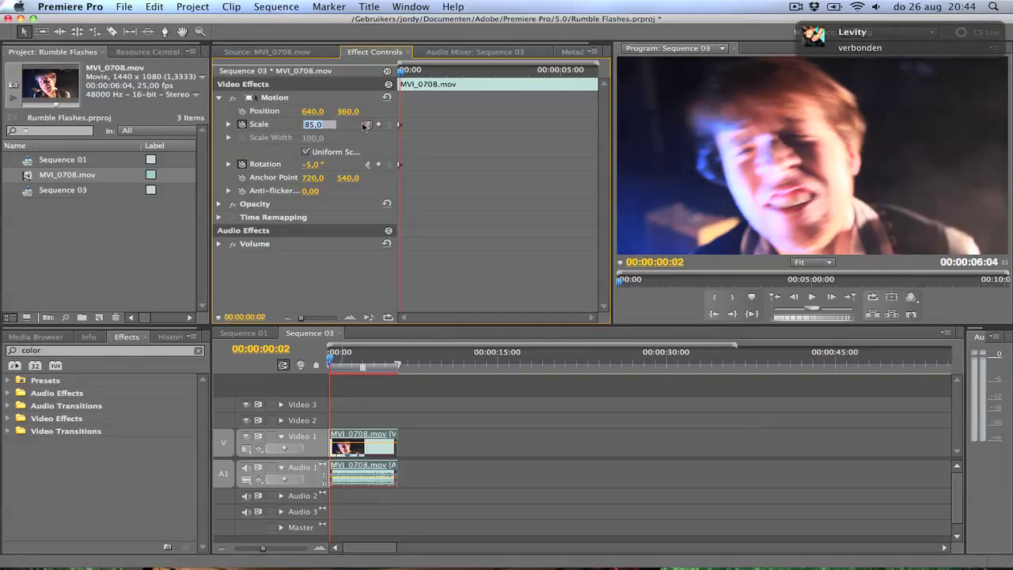
pyautogui.write('100')
pyautogui.press('Return')
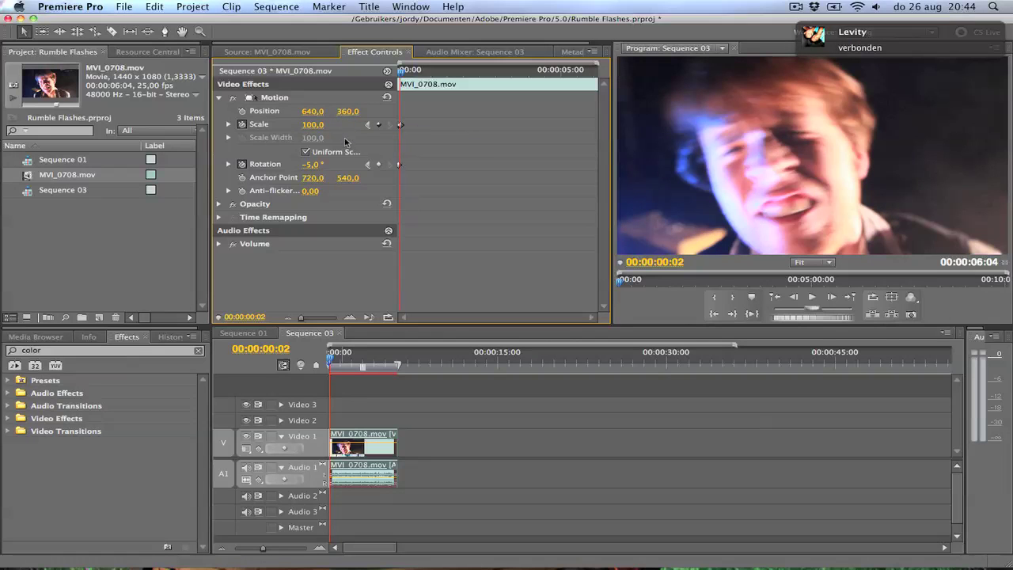
pyautogui.click(314, 165)
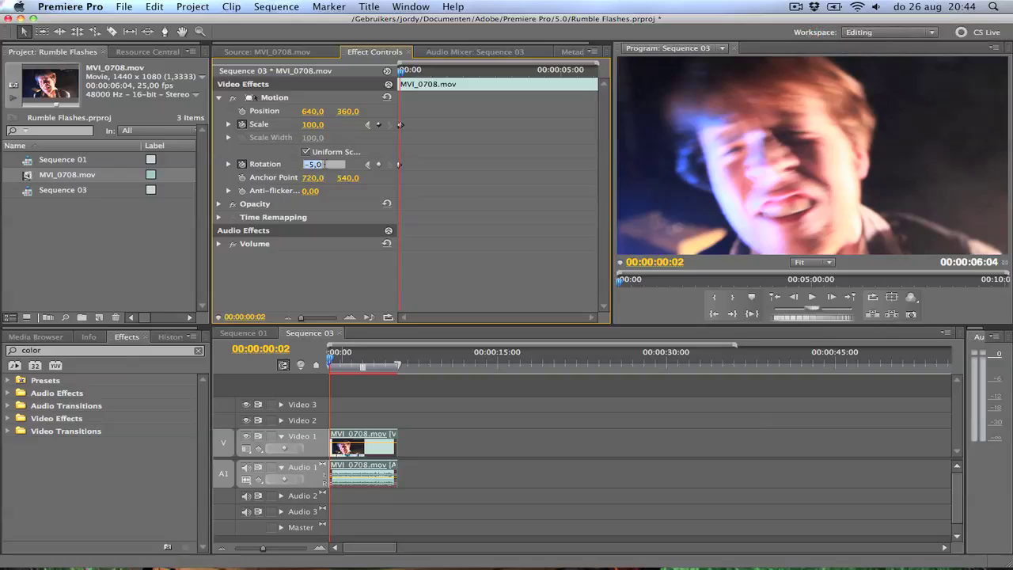
pyautogui.write('5')
pyautogui.press('Return')
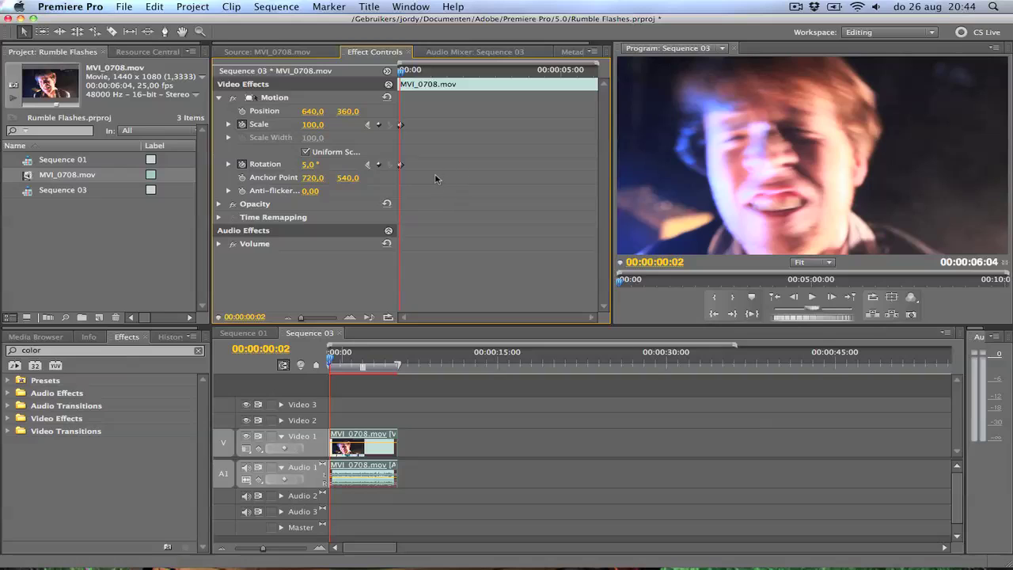
pyautogui.moveTo(422, 178); pyautogui.dragTo(397, 91)
# - Paste the keyframe pairs at frame 4 and further along, alternating 100/5° and 85/-5°
pyautogui.press('Right')
pyautogui.press('Right')
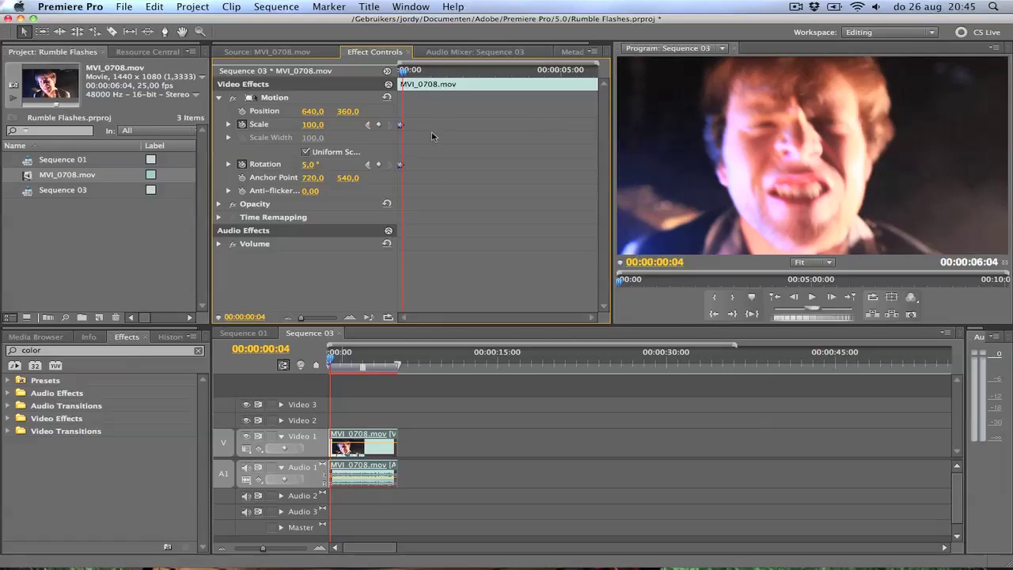
pyautogui.hotkey('ctrl', 'v')
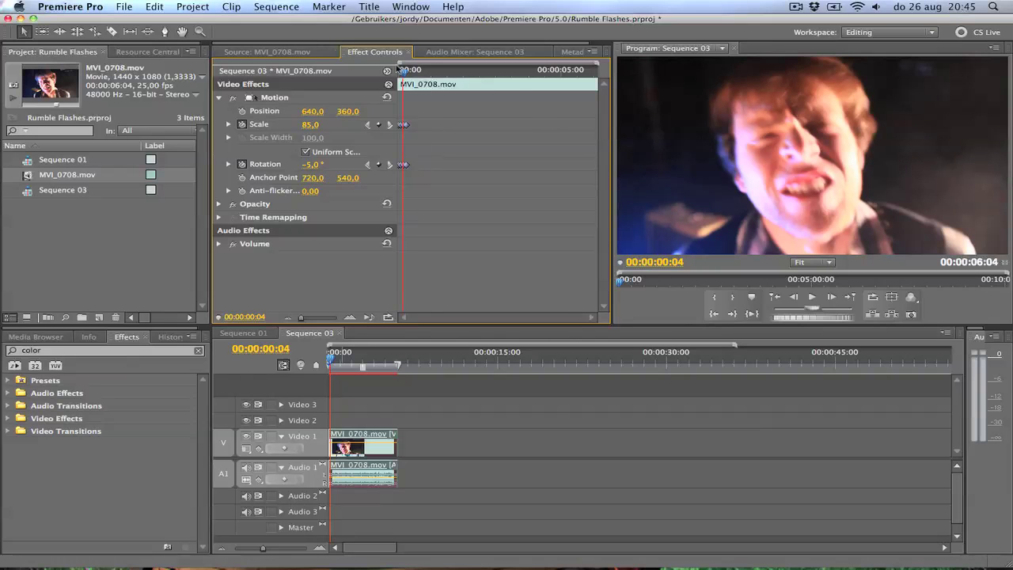
pyautogui.moveTo(402, 69); pyautogui.dragTo(406, 69)
pyautogui.press('Right')
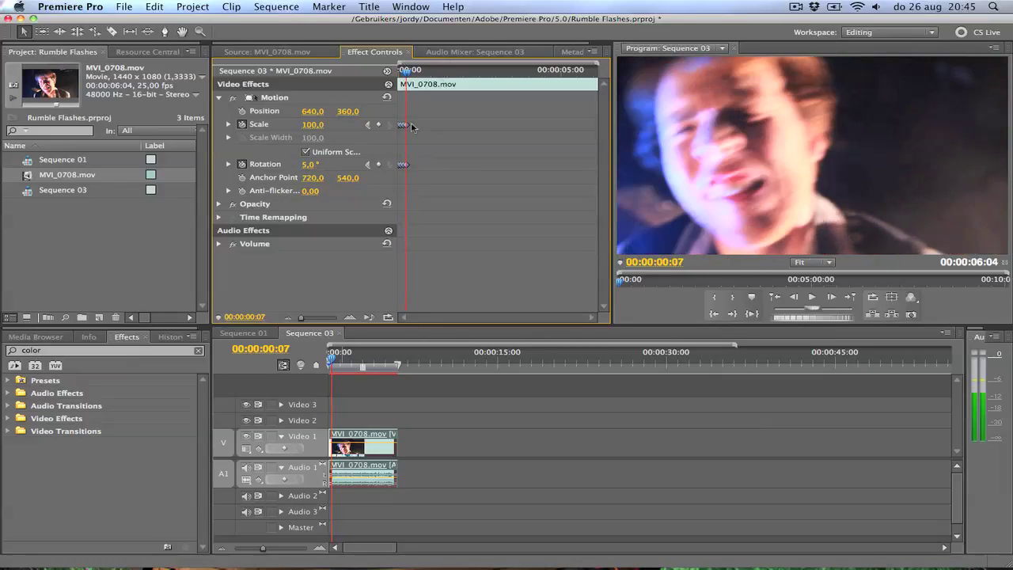
pyautogui.press('Left')
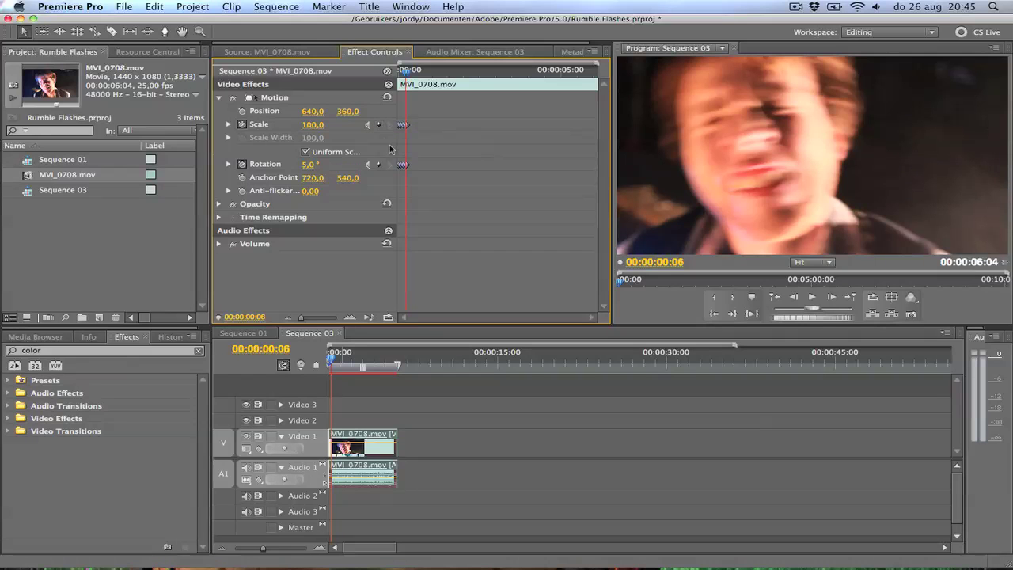
pyautogui.press('Right')
pyautogui.press('Left')
pyautogui.press('Right')
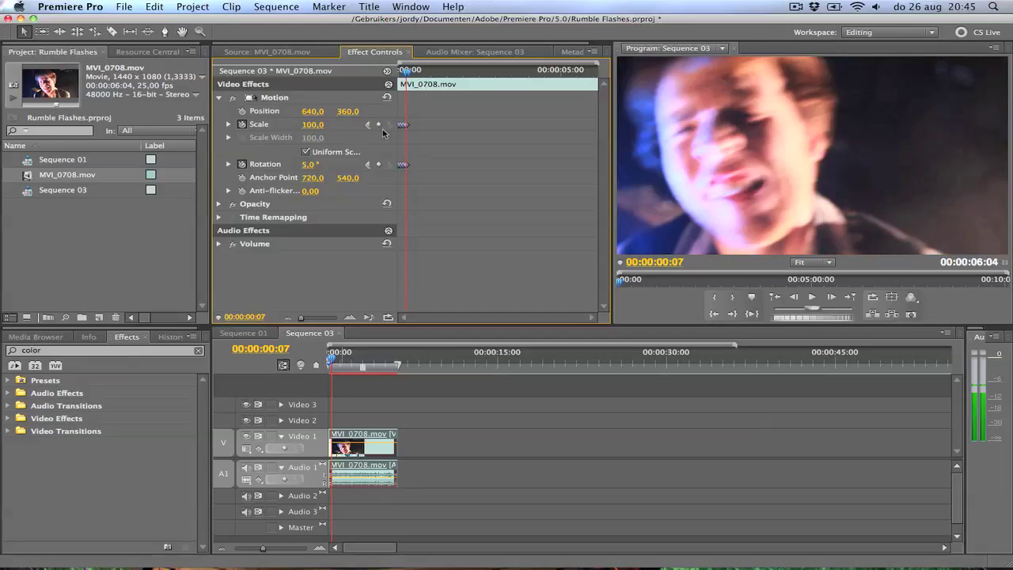
pyautogui.press('Left')
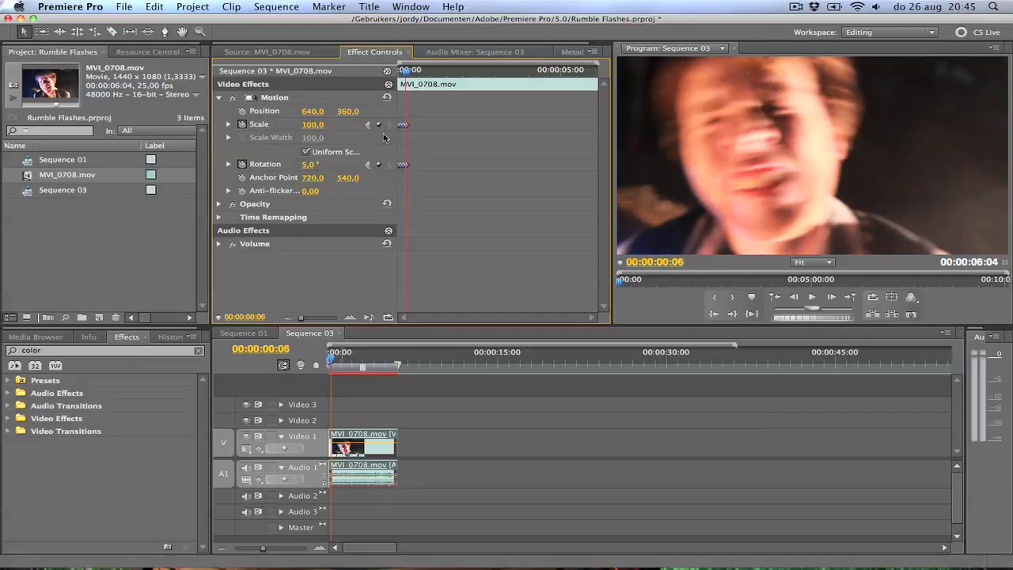
pyautogui.press('Right')
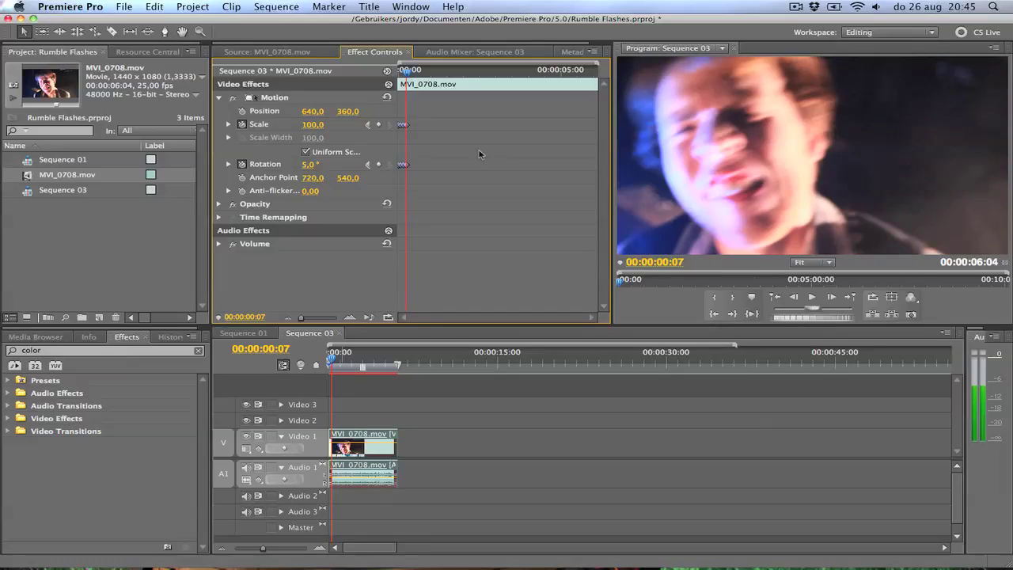
pyautogui.press('Right')
pyautogui.hotkey('ctrl', 'v')
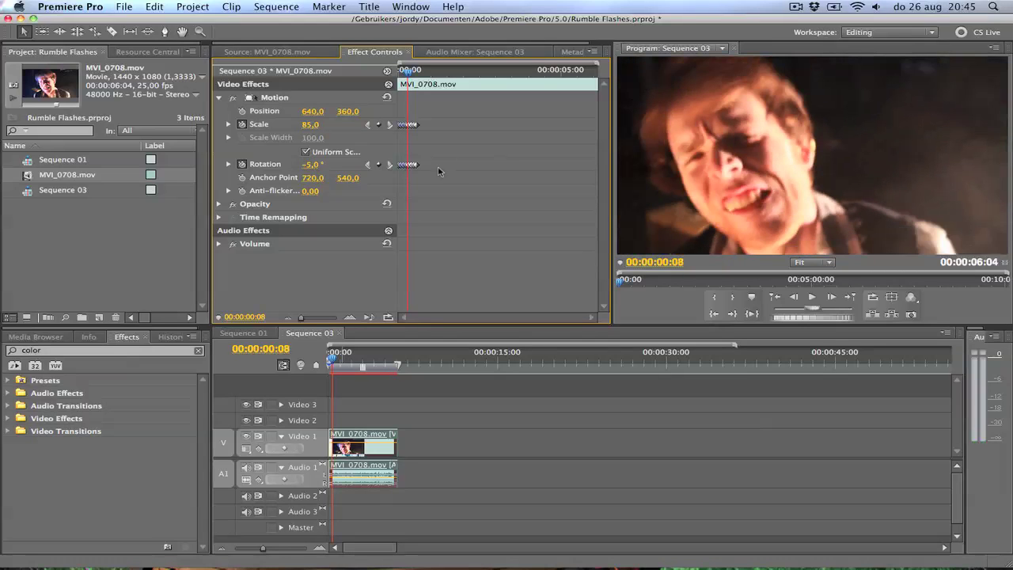
# - Continue to frame 15, play back the shaking clip, and collapse Motion
pyautogui.click(415, 77)
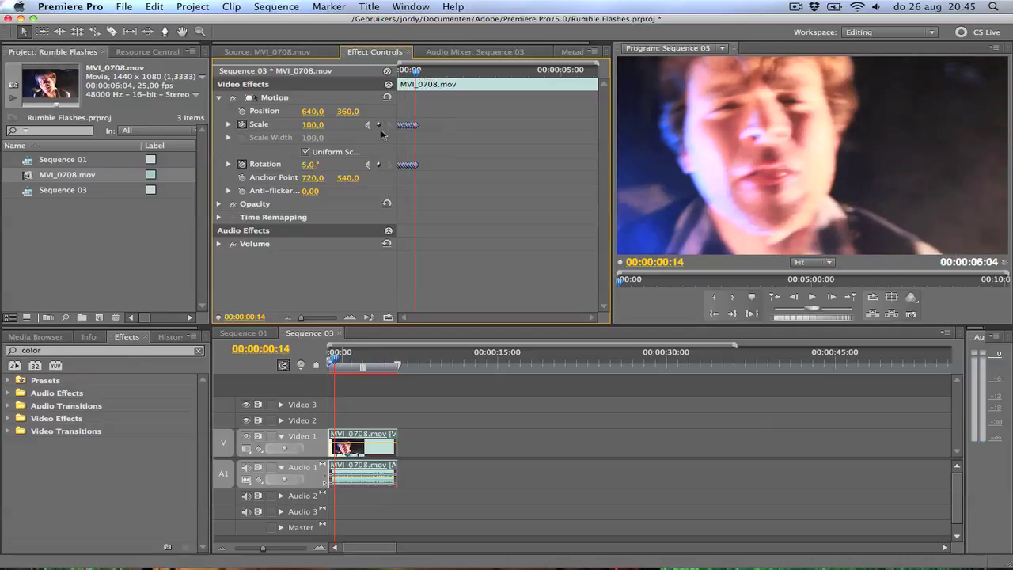
pyautogui.press('Right')
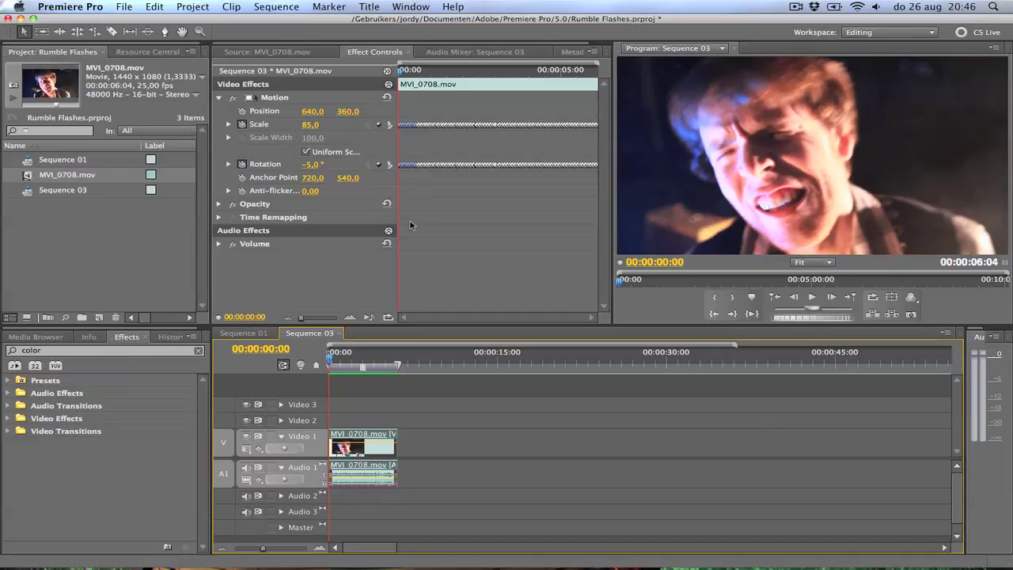
pyautogui.press('space')
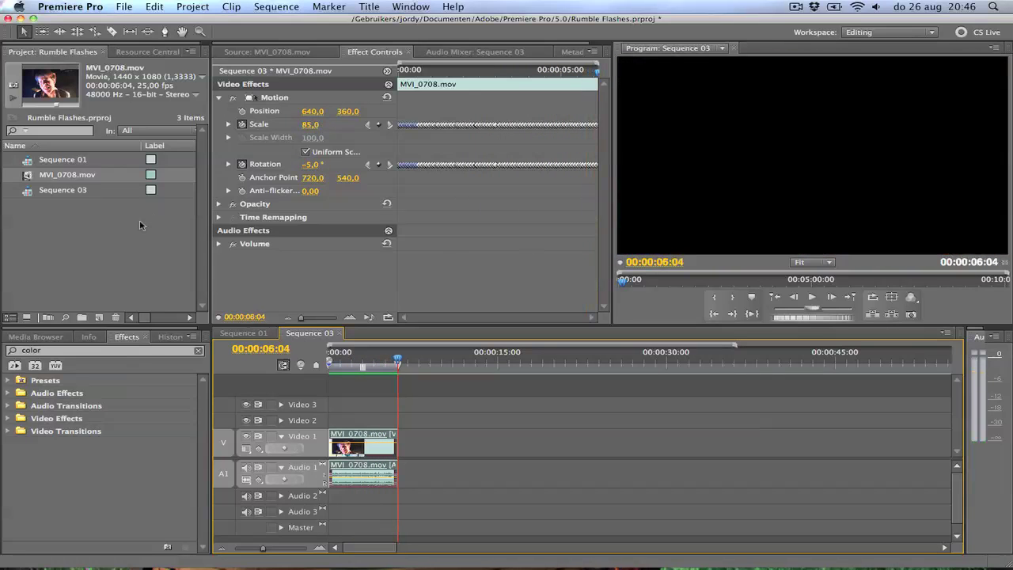
pyautogui.click(218, 98)
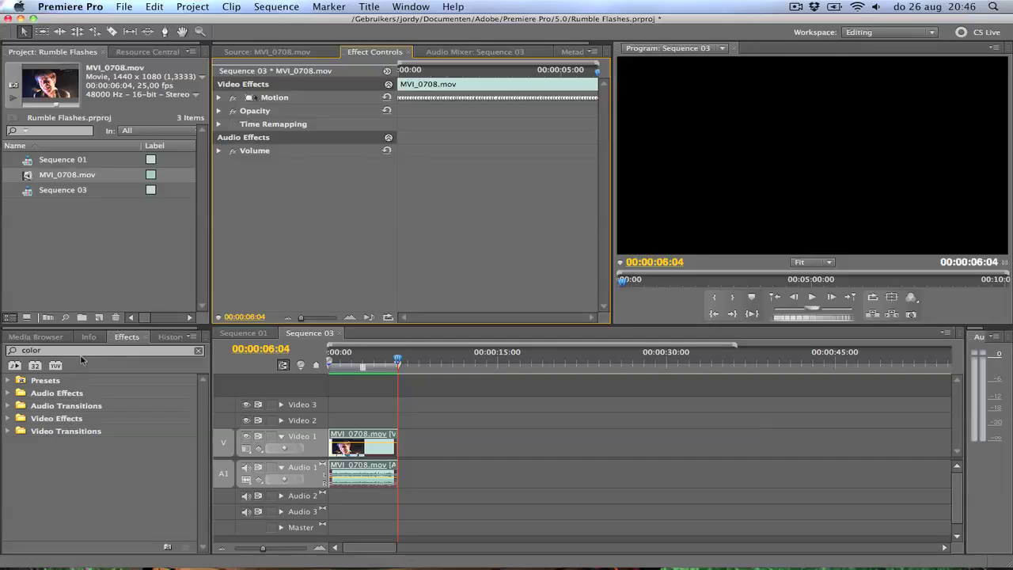
# - Search Effects for 'lig' and drag Lighting Effects onto the MVI_0708 clip on Video 1
pyautogui.moveTo(81, 354); pyautogui.dragTo(1, 352)
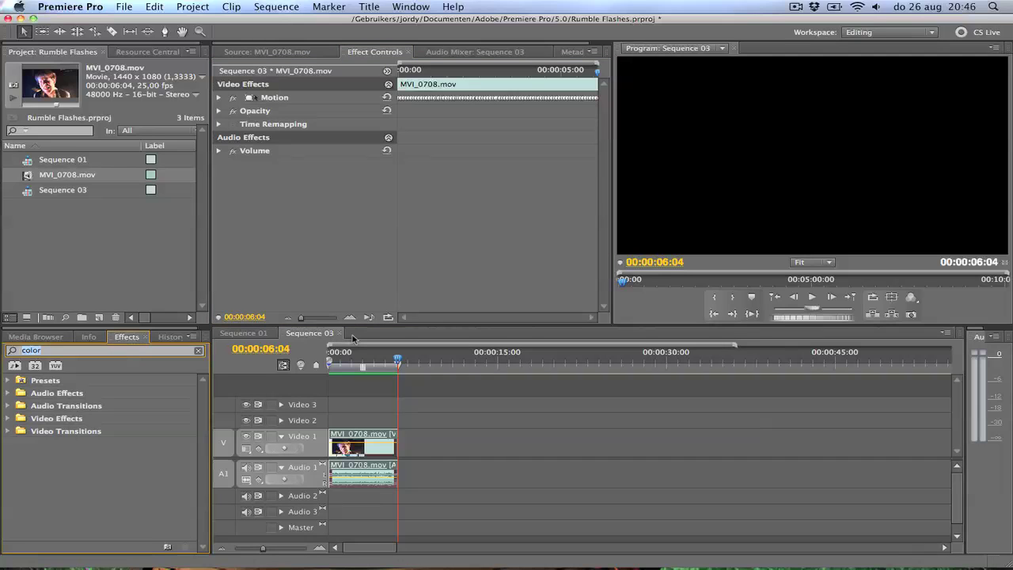
pyautogui.press('BackSpace')
pyautogui.write('li')
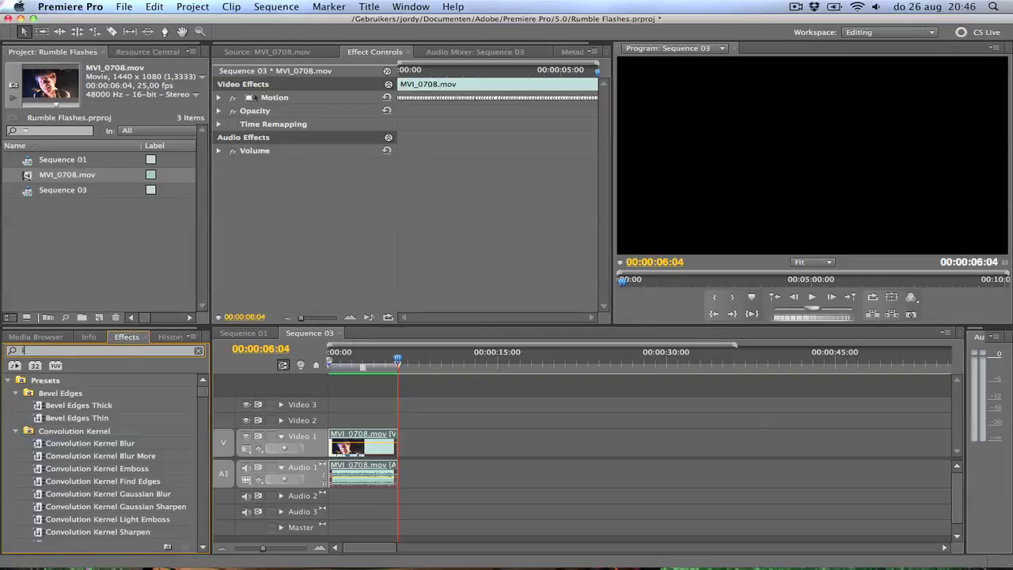
pyautogui.press('BackSpace')
pyautogui.write('ight')
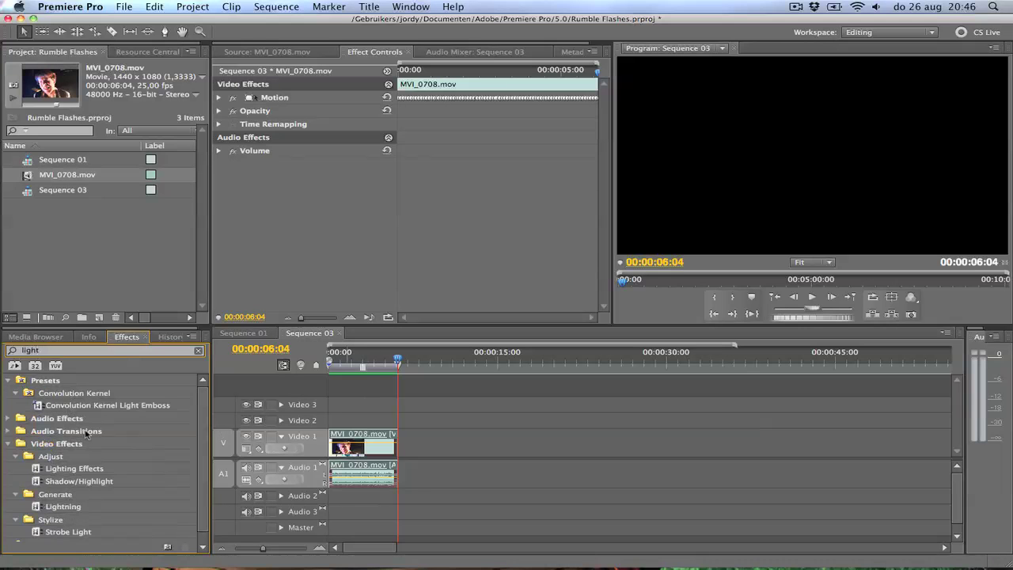
pyautogui.click(69, 470)
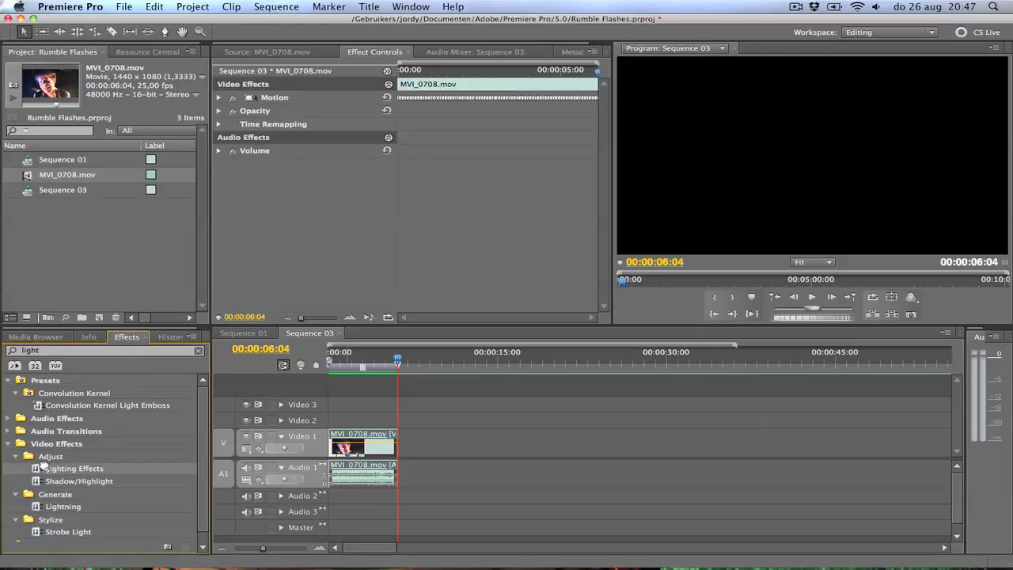
pyautogui.moveTo(49, 467); pyautogui.dragTo(344, 445)
# - Angle Light 1's spotlight to 143° and move its centre to about 566, 677
pyautogui.click(218, 137)
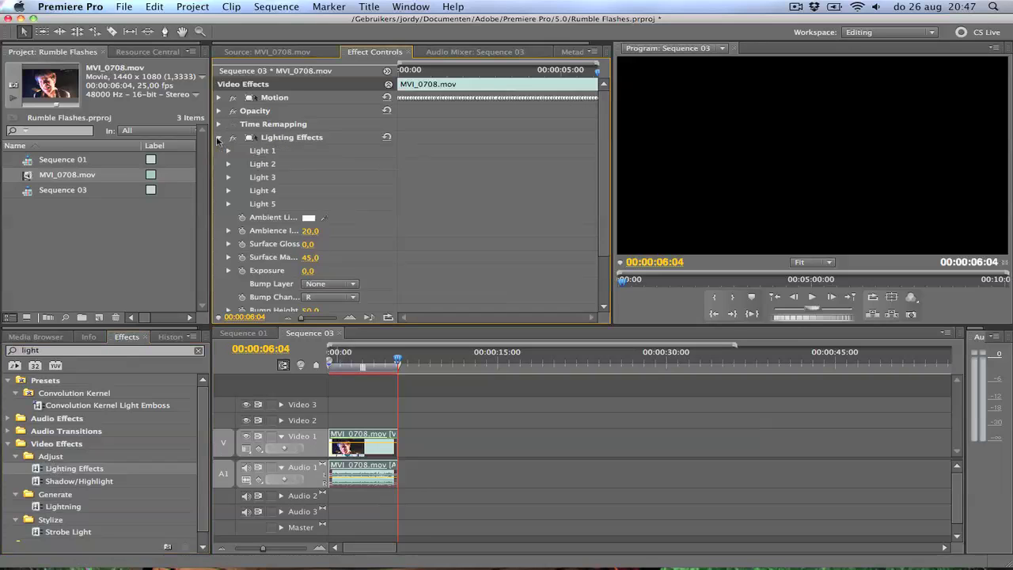
pyautogui.click(368, 364)
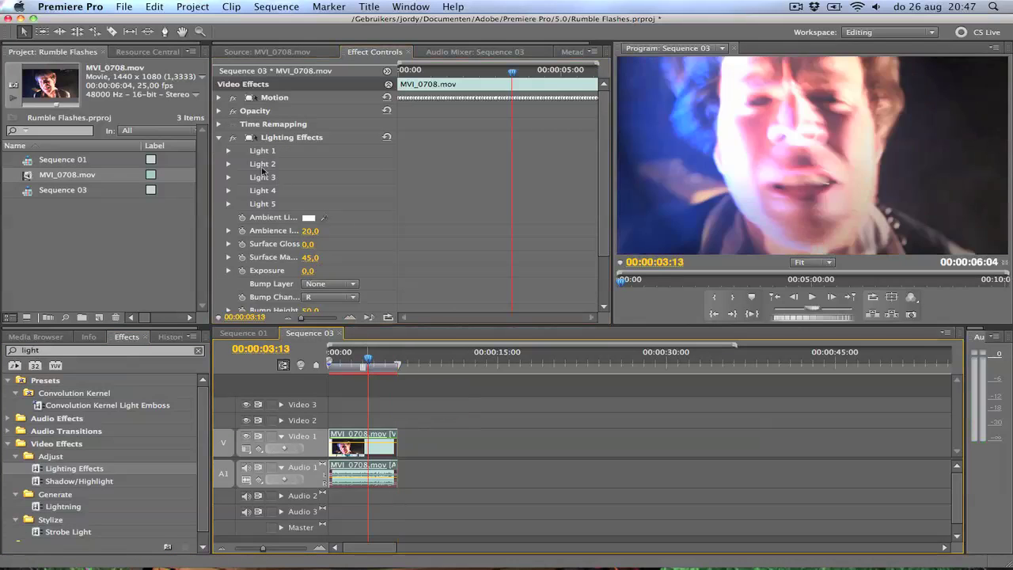
pyautogui.click(228, 151)
pyautogui.click(284, 141)
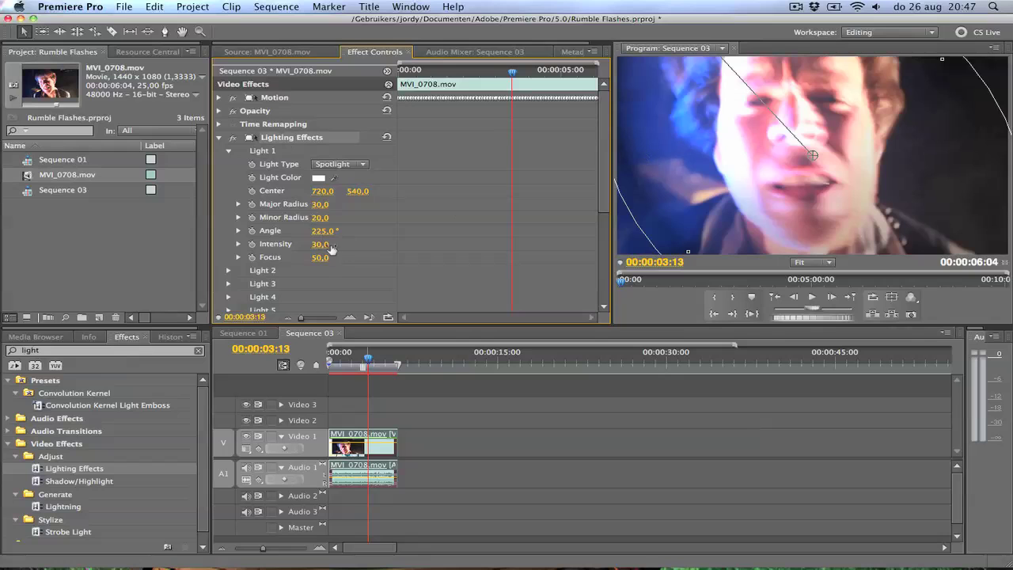
pyautogui.moveTo(324, 231); pyautogui.dragTo(259, 231)
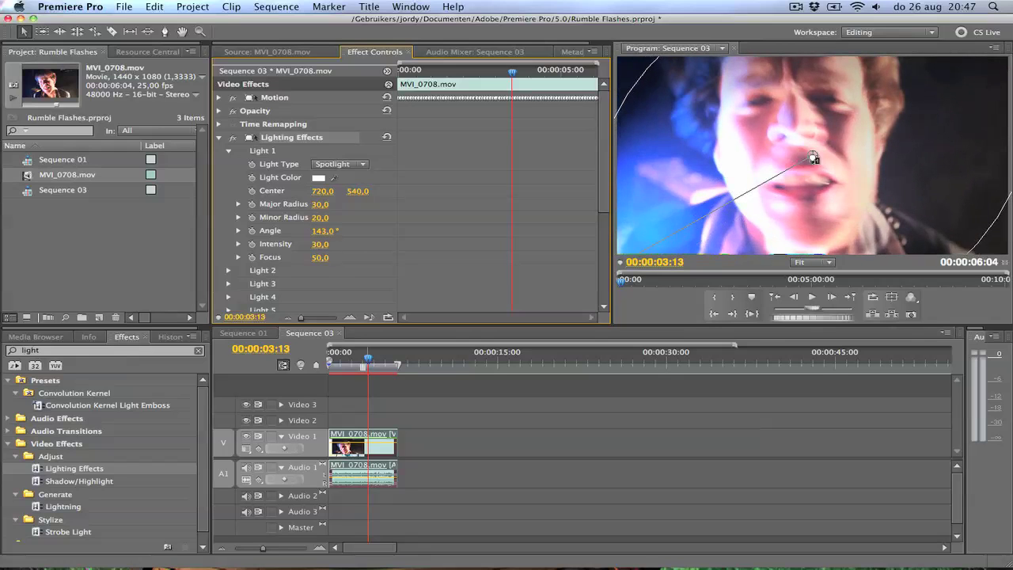
pyautogui.moveTo(813, 155); pyautogui.dragTo(746, 189)
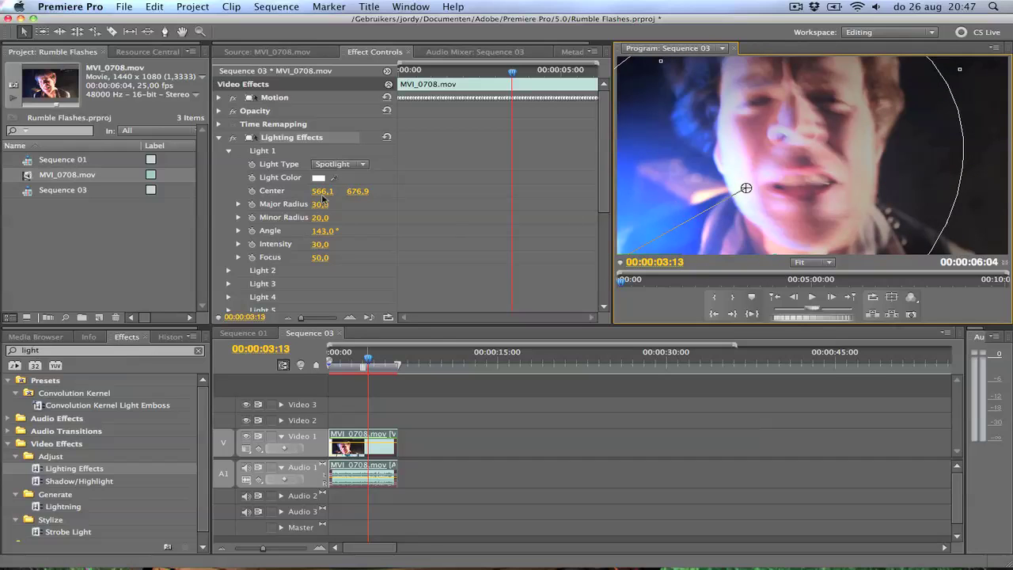
pyautogui.scroll(-5, 227, 158)
# - Expand Light 2 and set its light type to Spotlight
pyautogui.click(229, 106)
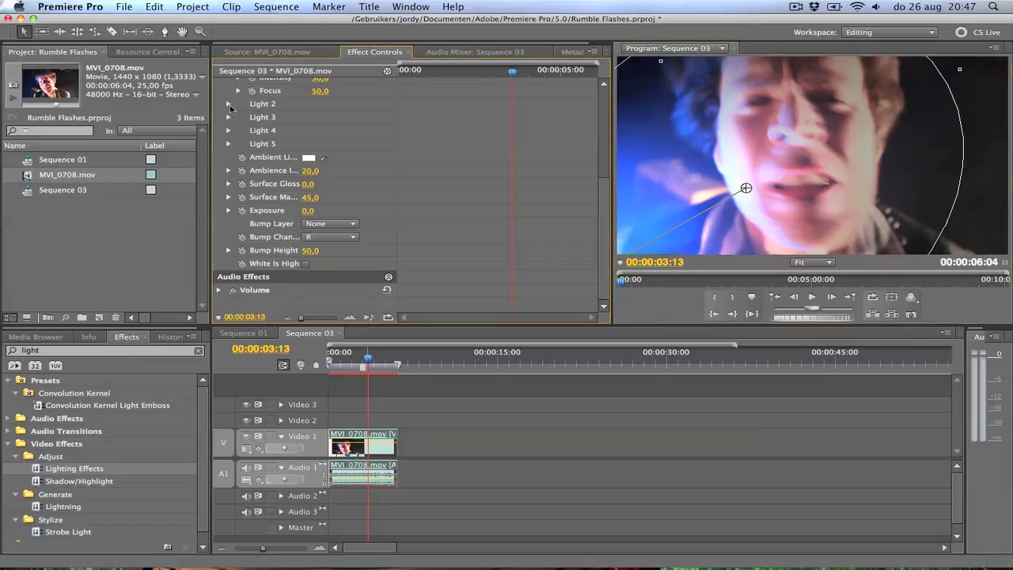
pyautogui.click(228, 106)
pyautogui.scroll(2, 290, 168)
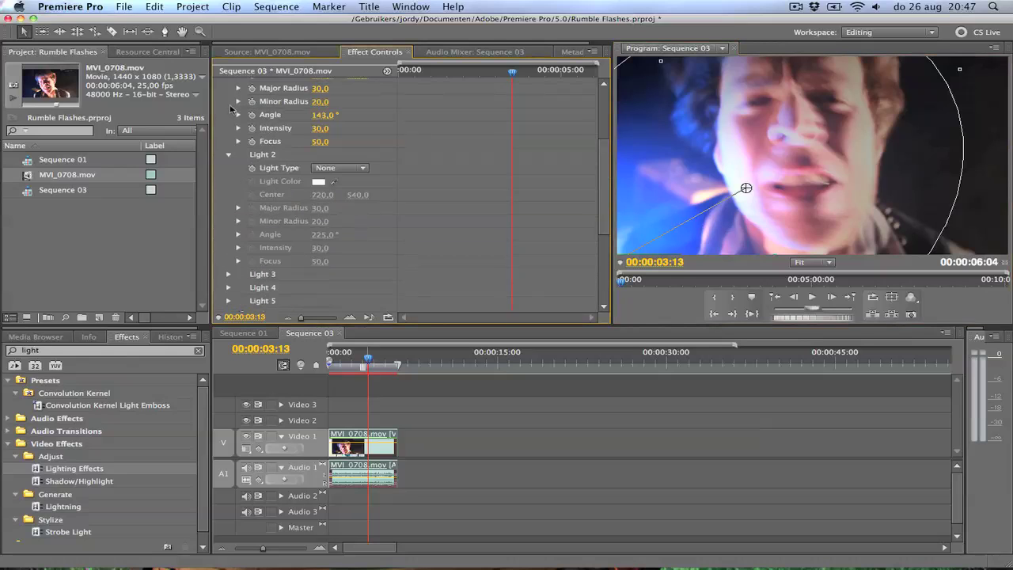
pyautogui.click(355, 169)
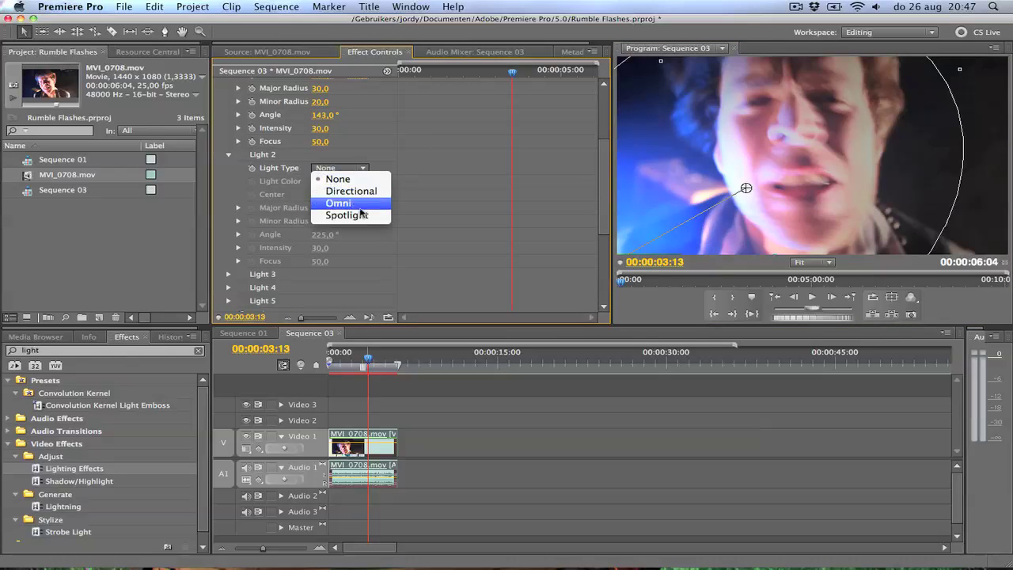
pyautogui.press('Return')
# - Move Light 2's centre to 886.1, 588.7 and set its angle to 1x10.0°
pyautogui.scroll(4, 377, 162)
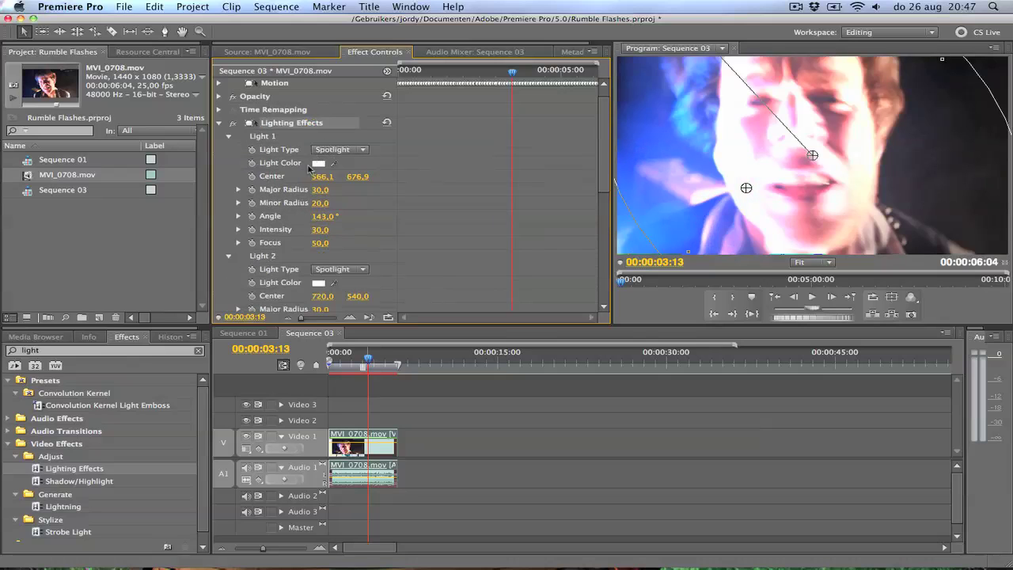
pyautogui.scroll(-1, 374, 154)
pyautogui.scroll(-2, 376, 181)
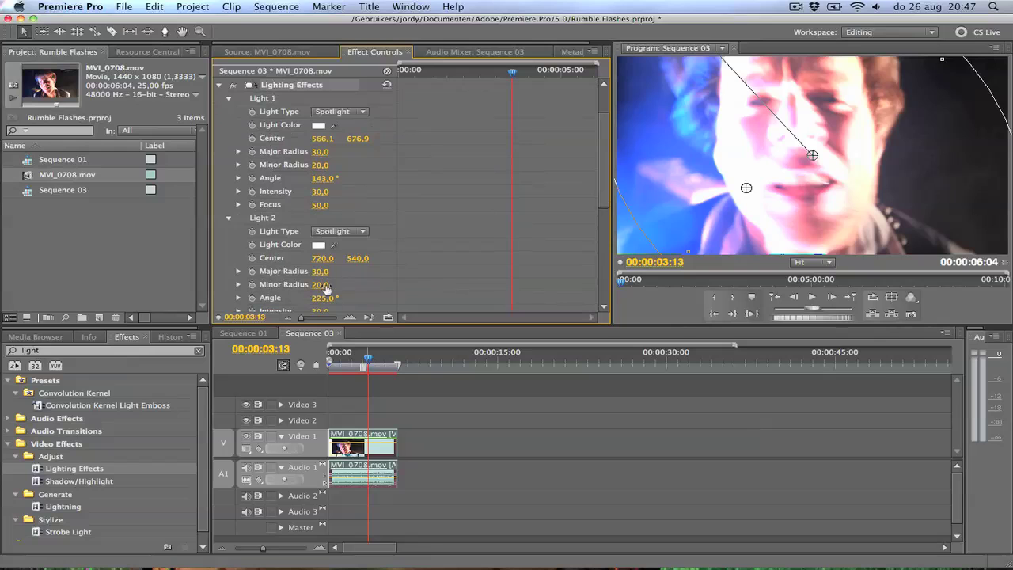
pyautogui.scroll(-1, 321, 281)
pyautogui.moveTo(322, 285); pyautogui.dragTo(241, 285)
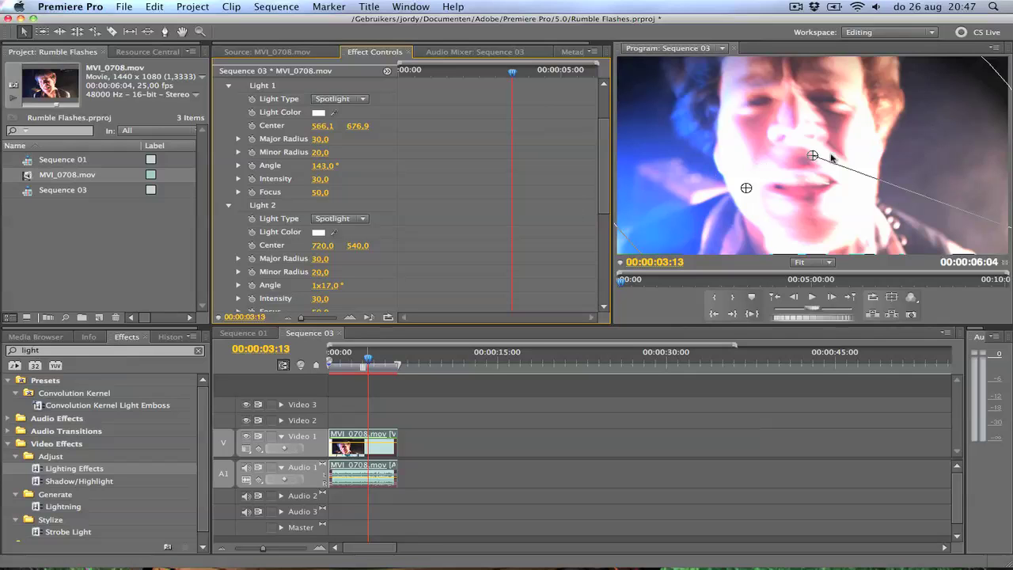
pyautogui.moveTo(813, 155); pyautogui.dragTo(878, 174)
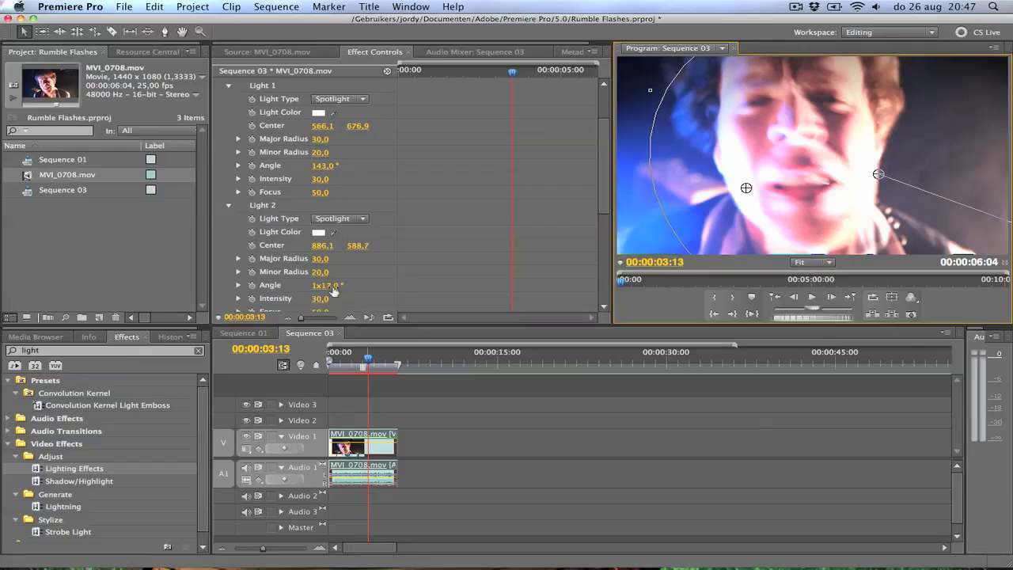
pyautogui.moveTo(330, 285); pyautogui.dragTo(336, 286)
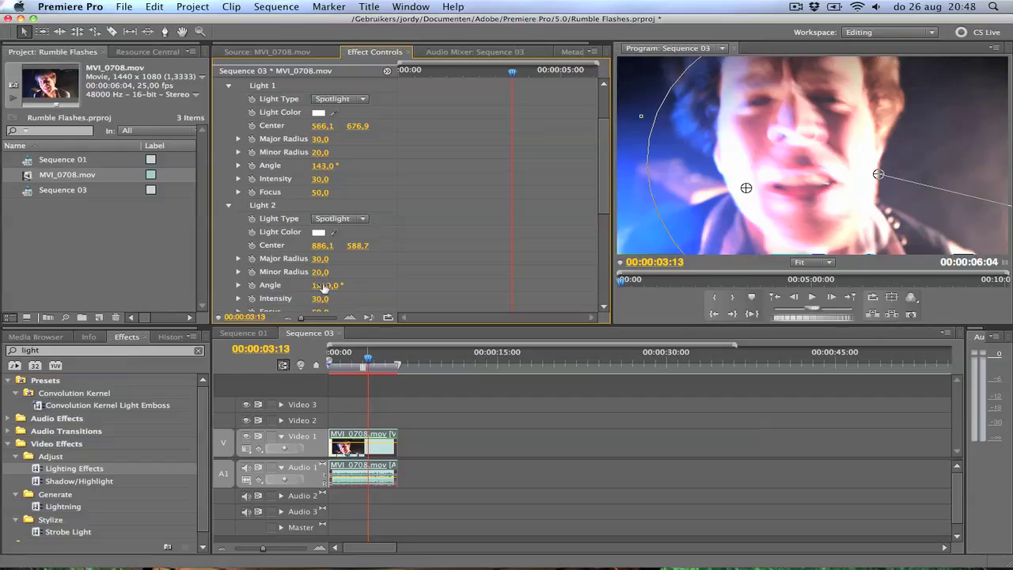
# - Set Light 2's intensity to -10.0 and return the playhead to 00:00:00:00
pyautogui.moveTo(320, 300); pyautogui.dragTo(244, 299)
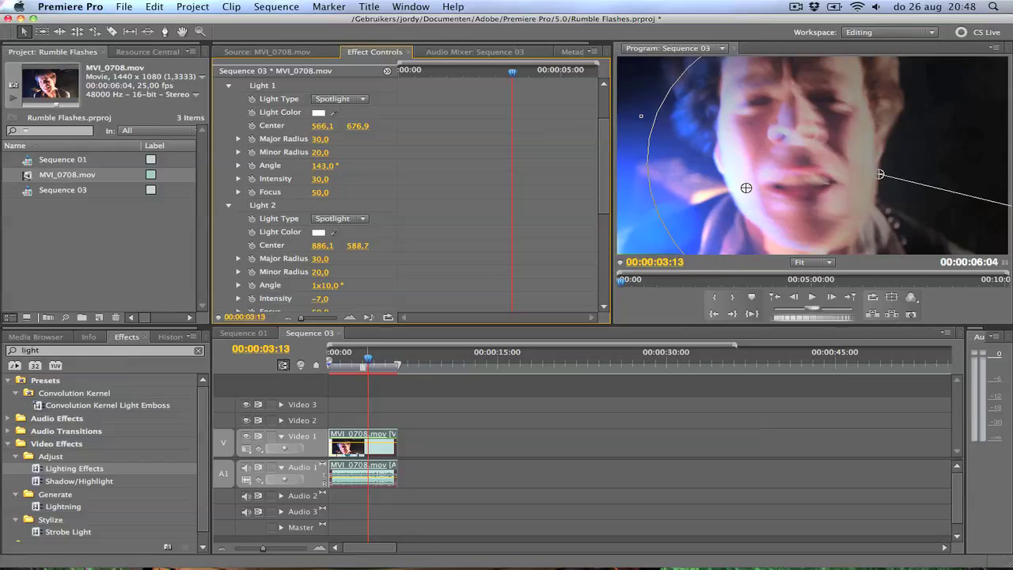
pyautogui.moveTo(244, 300)
pyautogui.mouseDown()
pyautogui.moveTo(226, 299)
pyautogui.moveTo(243, 300)
pyautogui.mouseUp()
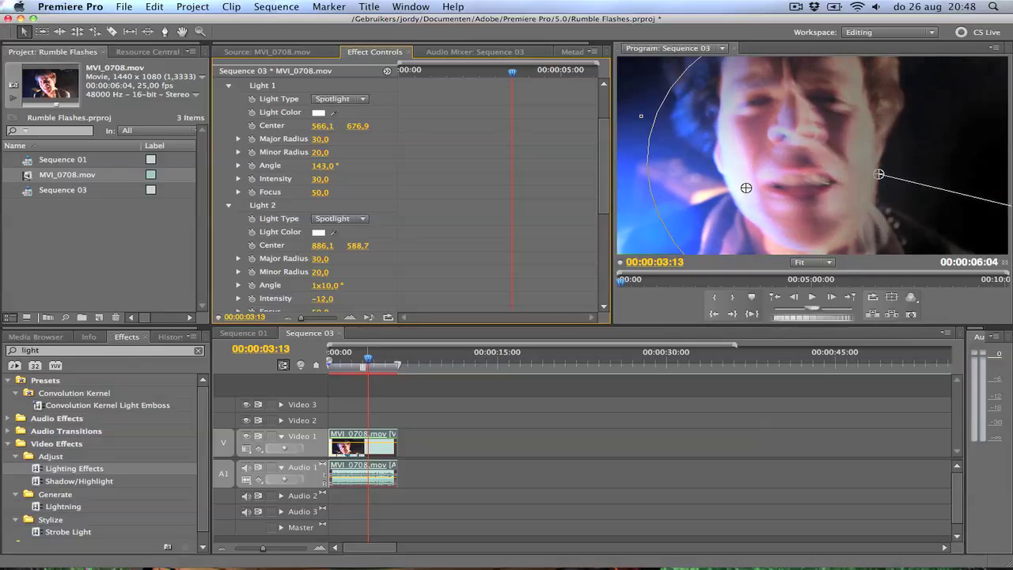
pyautogui.click(322, 299)
pyautogui.write('-10')
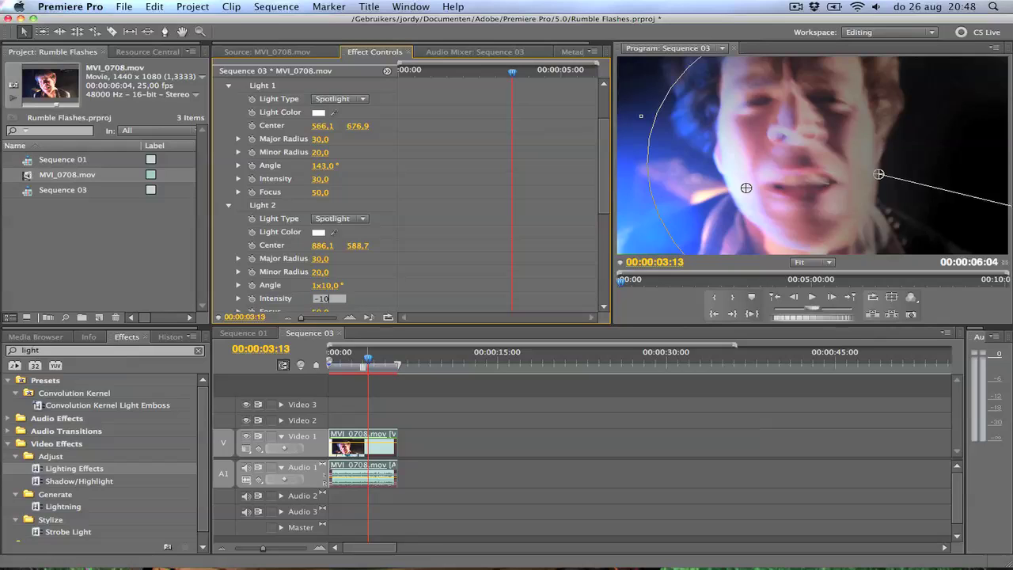
pyautogui.press('Return')
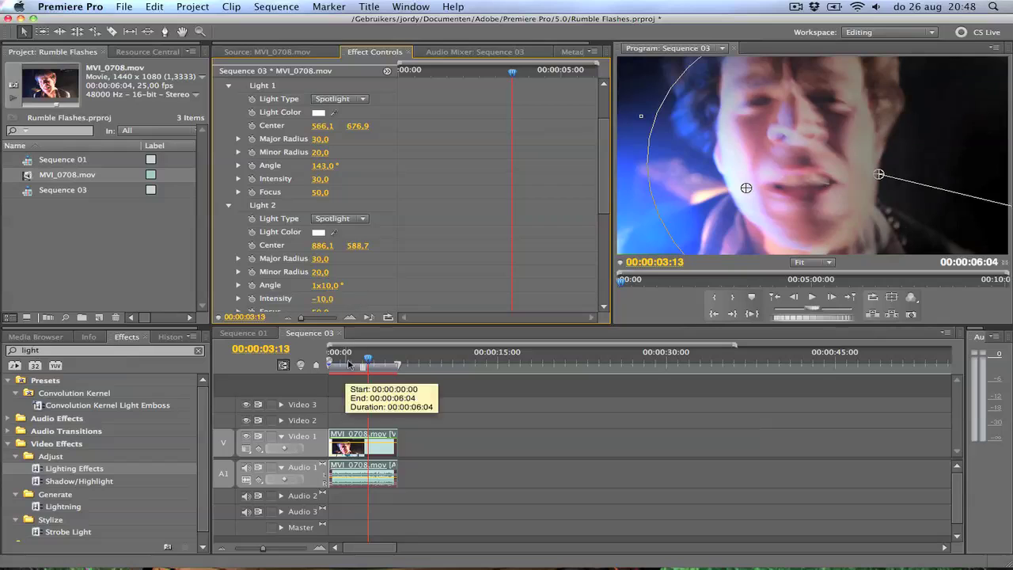
pyautogui.press('Home')
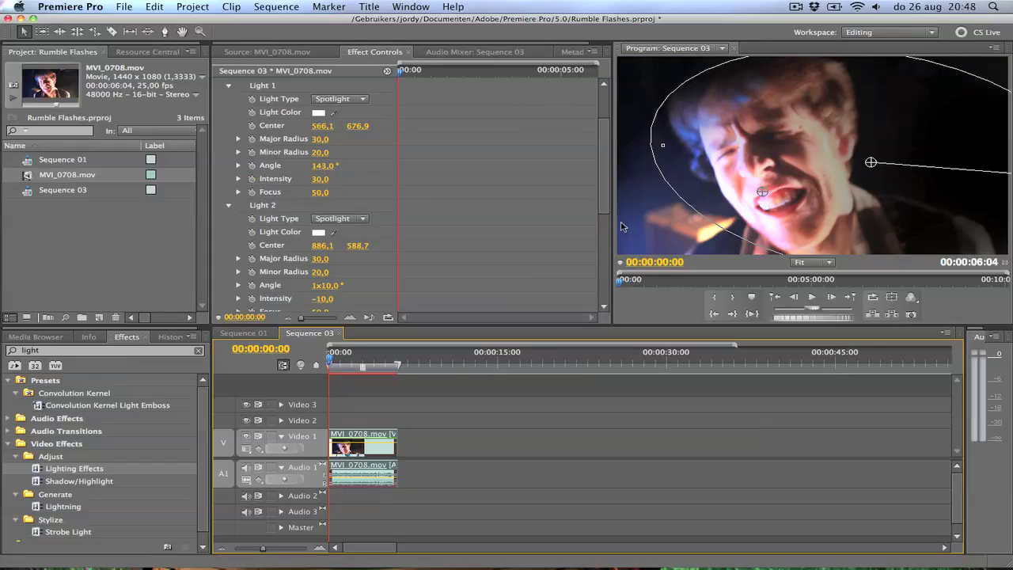
pyautogui.click(320, 179)
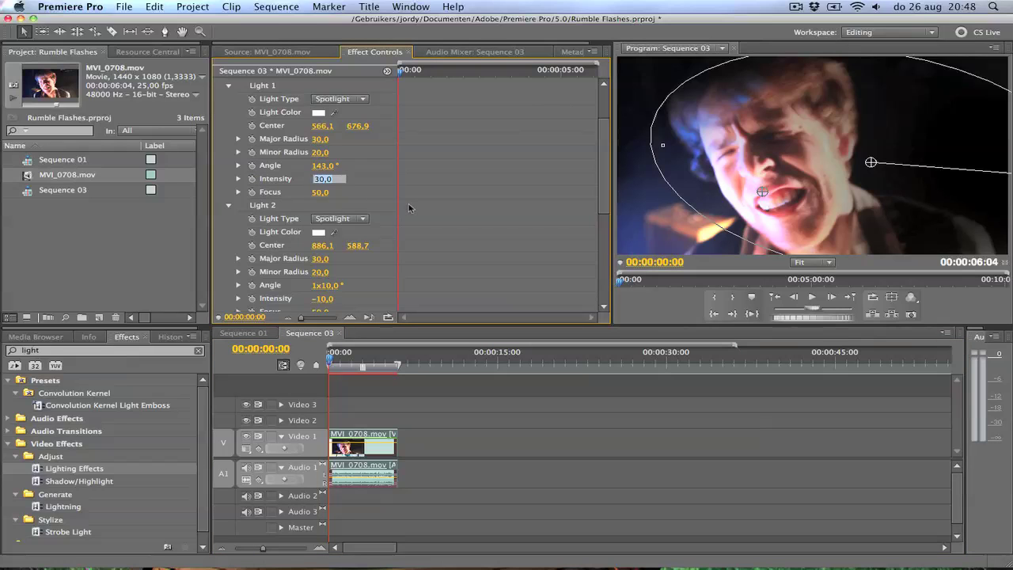
# - Keyframe Light 1 intensity at -10.0 on frame 0 and 30 two frames later
pyautogui.write('-10')
pyautogui.press('Return')
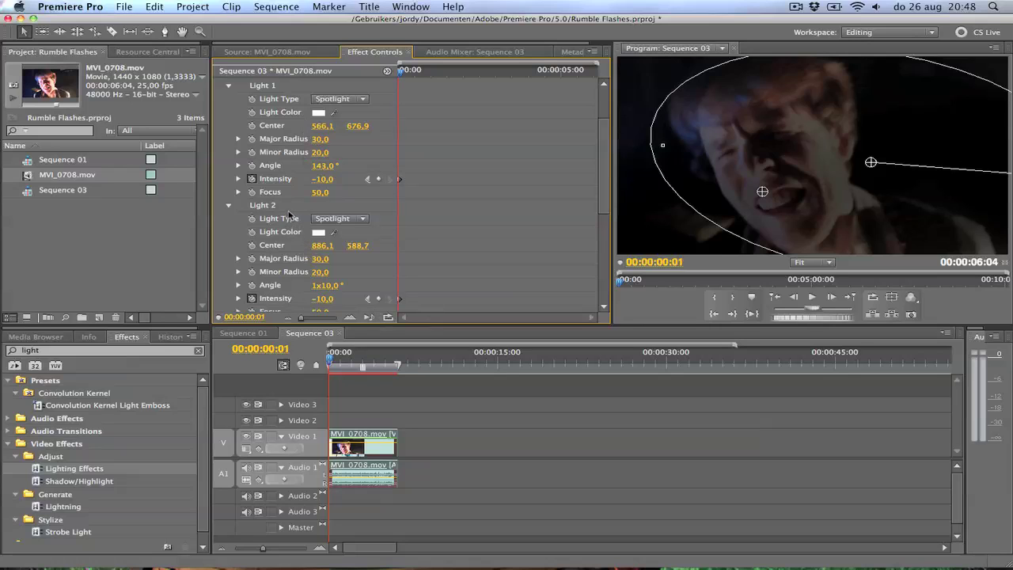
pyautogui.press('Right')
pyautogui.press('Right')
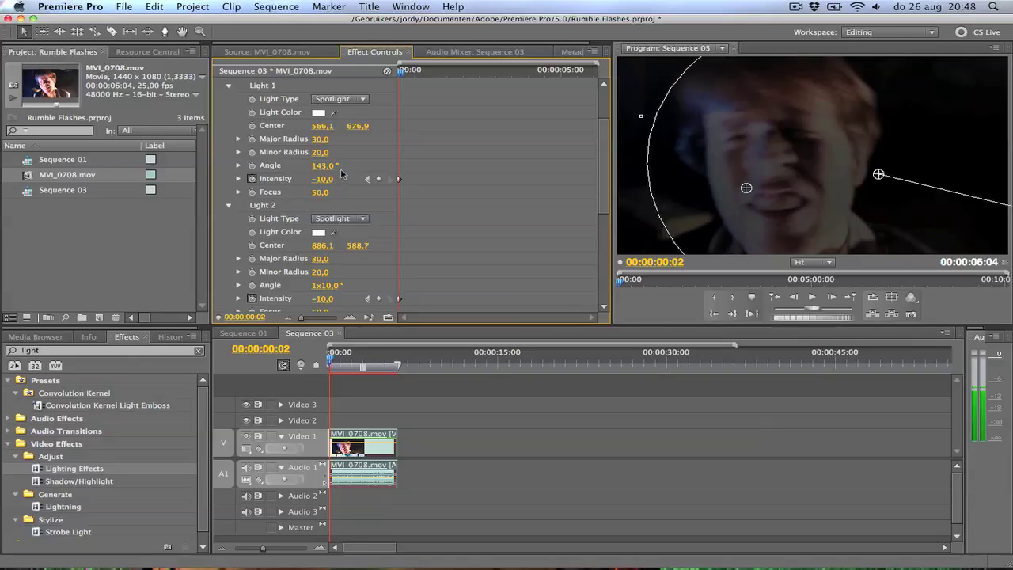
pyautogui.click(326, 178)
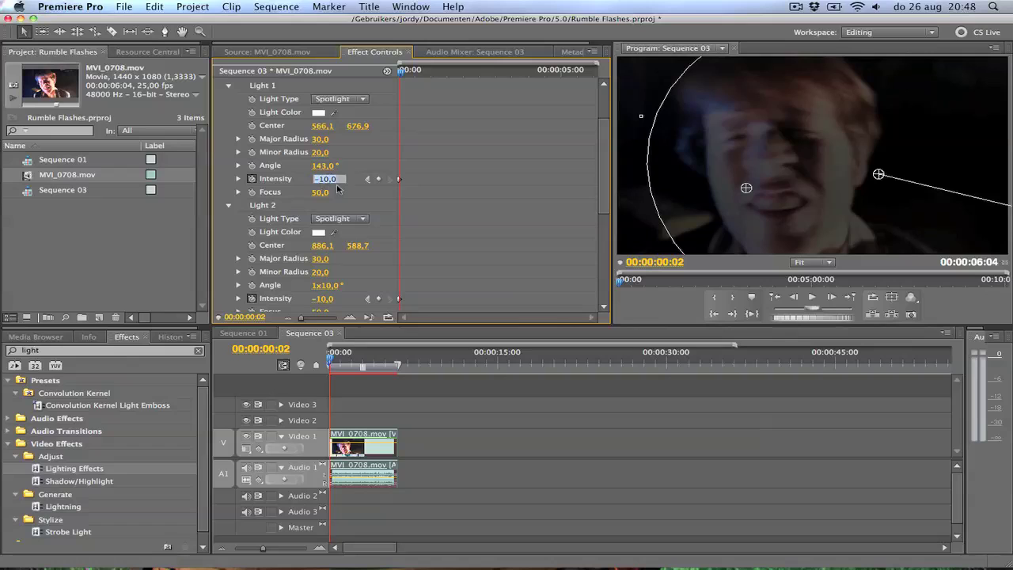
pyautogui.write('30')
pyautogui.press('Return')
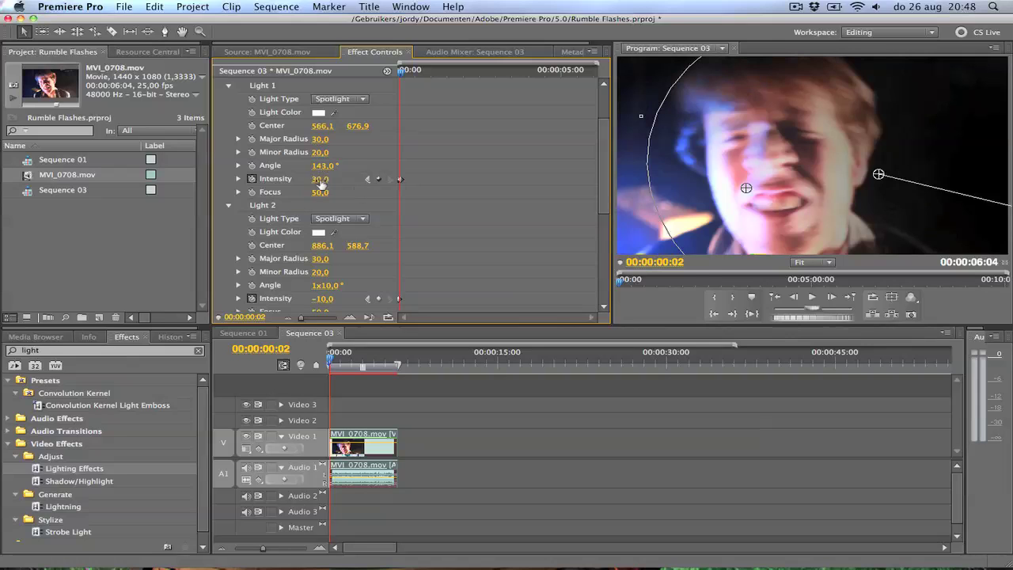
# - Settle Light 1 at 30.0 after trying 40, and set Light 2 intensity to 30.0
pyautogui.click(321, 180)
pyautogui.write('40')
pyautogui.press('Return')
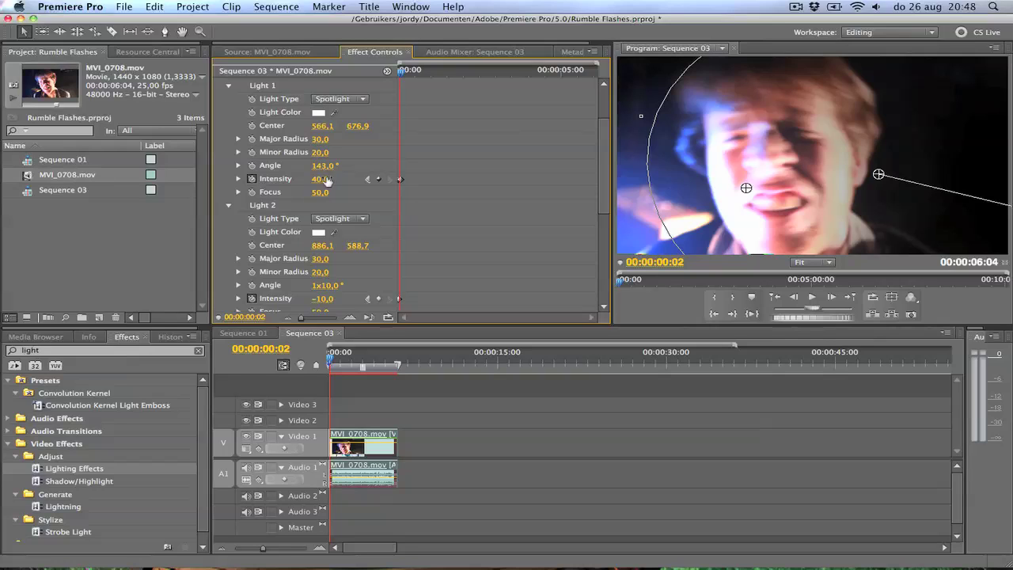
pyautogui.click(327, 181)
pyautogui.write('30')
pyautogui.press('Return')
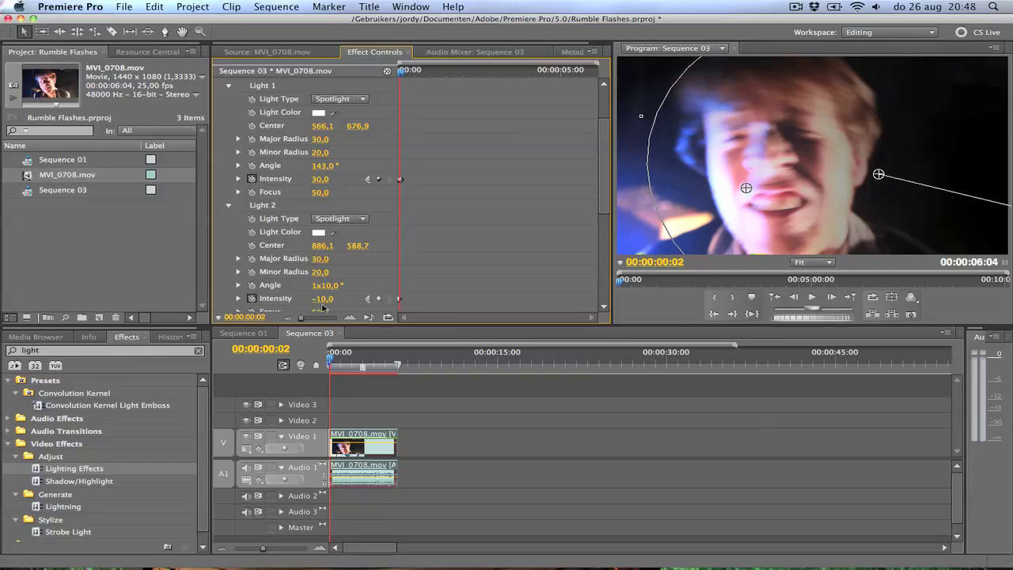
pyautogui.click(321, 299)
pyautogui.write('30')
pyautogui.press('Return')
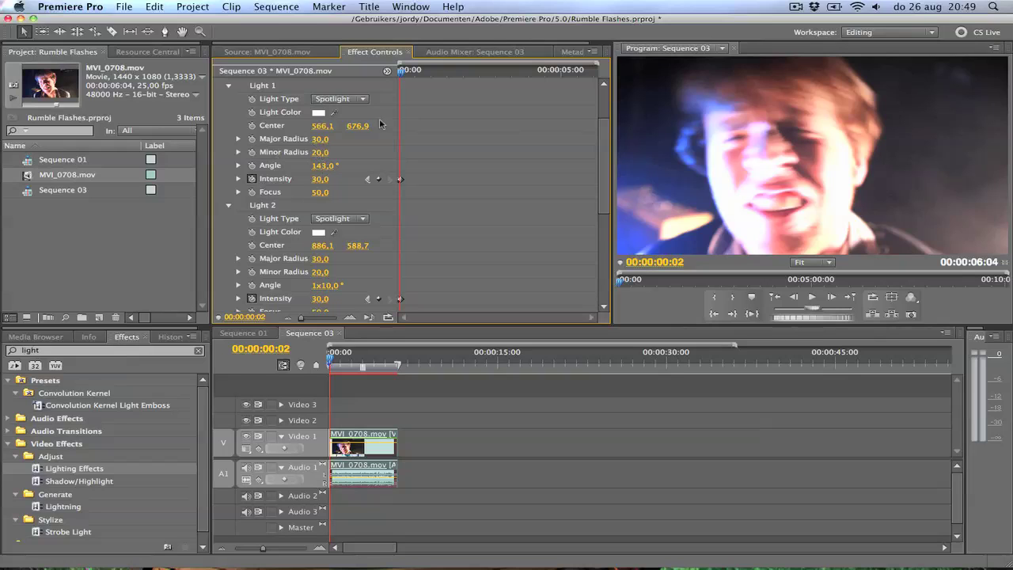
pyautogui.press('Right')
pyautogui.press('Right')
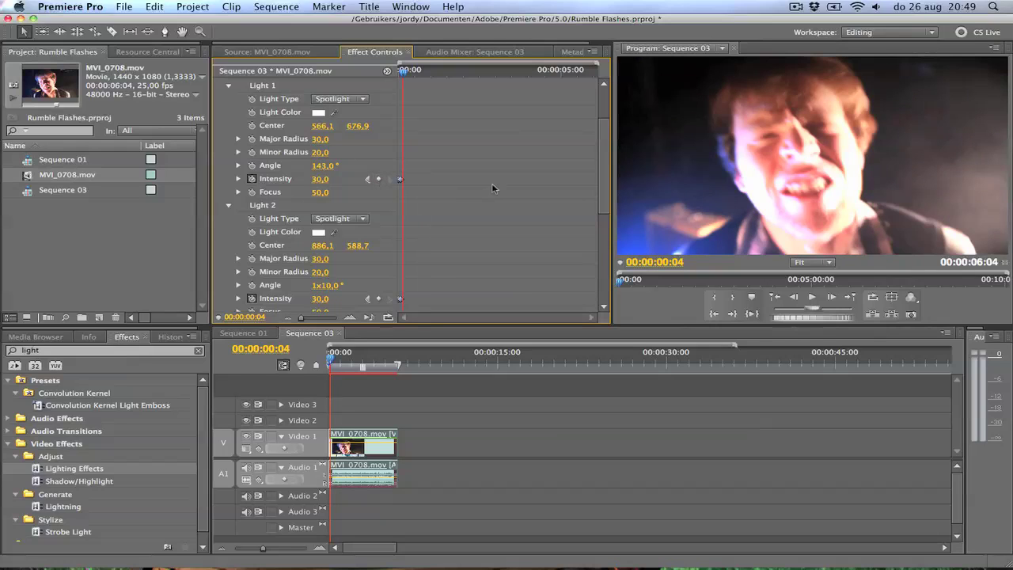
# - Paste dark -10.0 intensity keyframes for both lights at successive points along the clip
pyautogui.hotkey('ctrl', 'v')
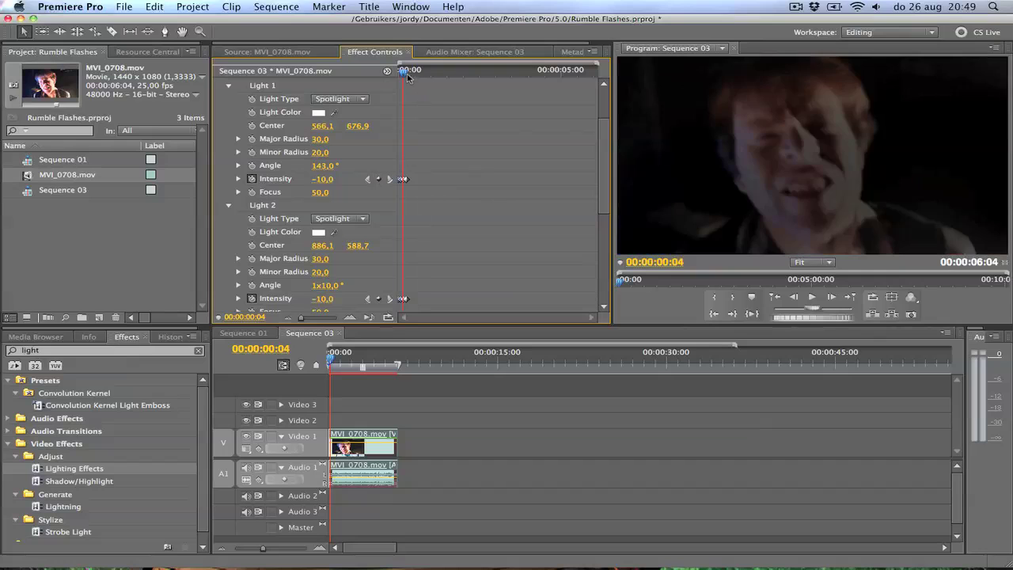
pyautogui.moveTo(408, 76); pyautogui.dragTo(412, 77)
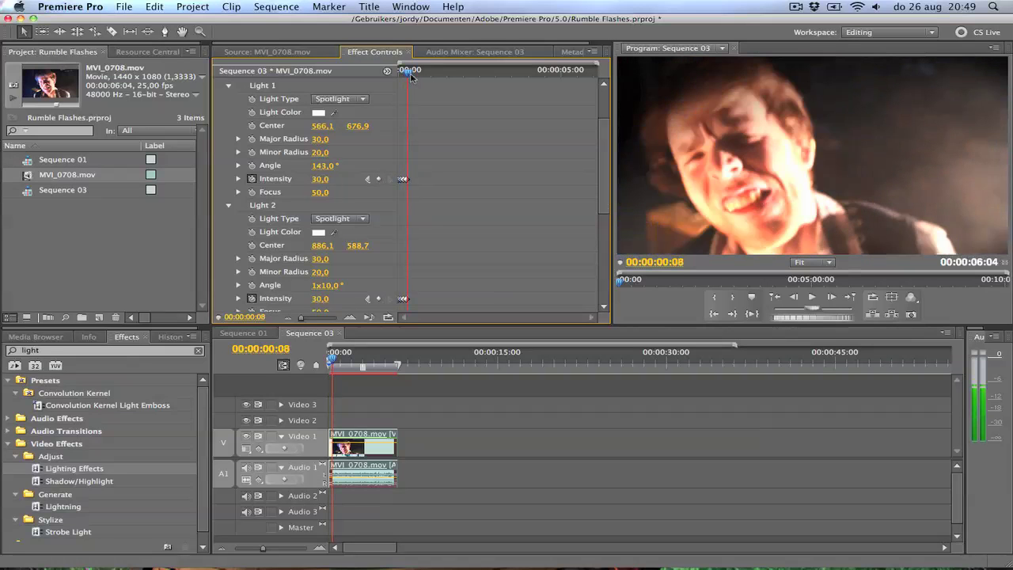
pyautogui.hotkey('ctrl', 'v')
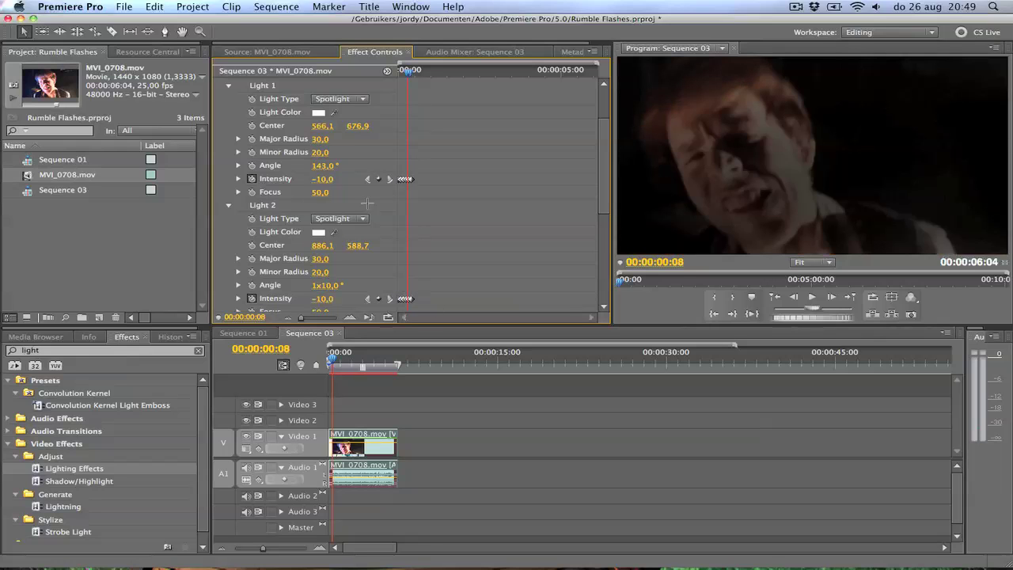
pyautogui.moveTo(408, 73); pyautogui.dragTo(430, 76)
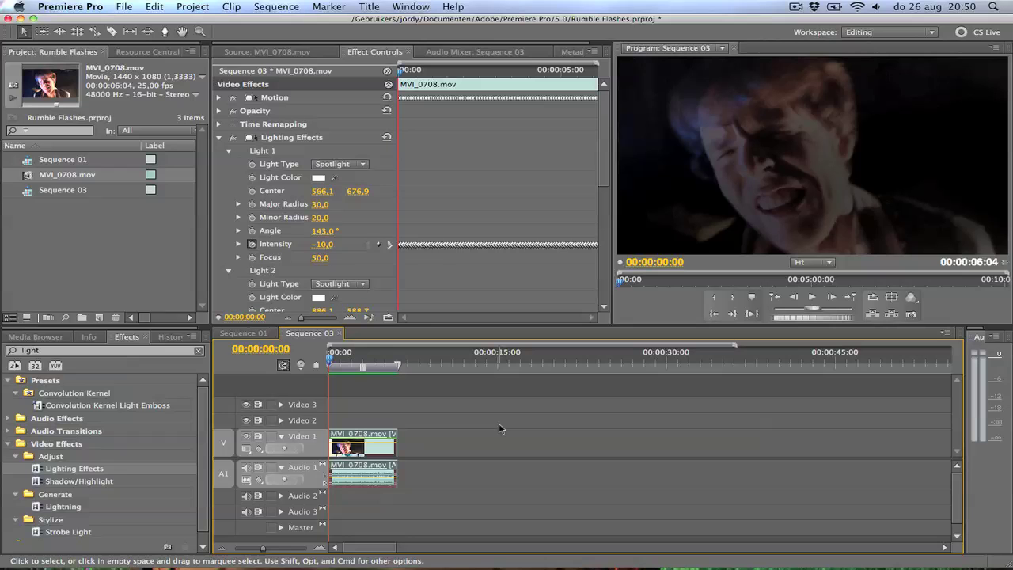
pyautogui.scroll(-5, 456, 250)
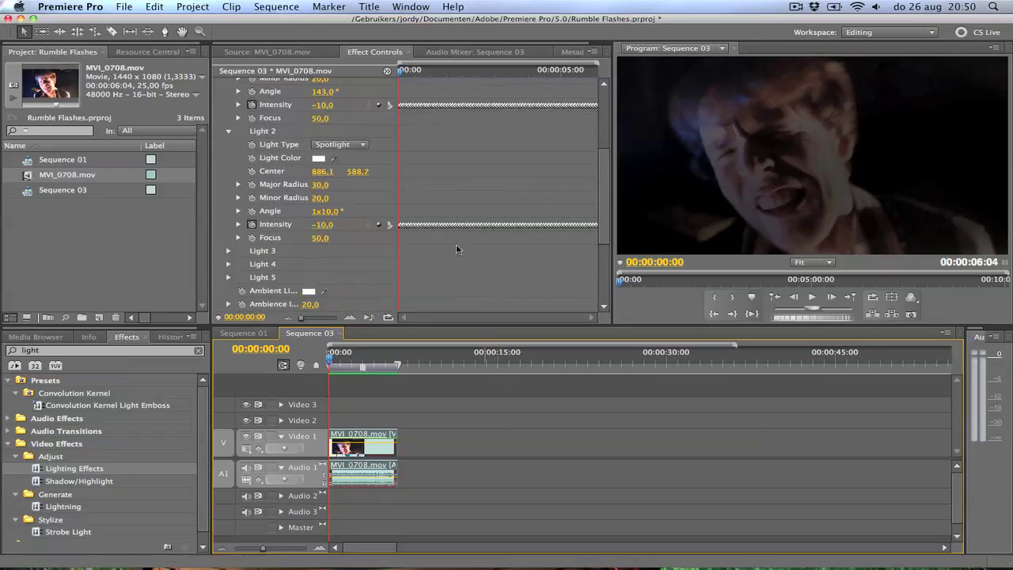
pyautogui.scroll(4, 456, 249)
pyautogui.press('space')
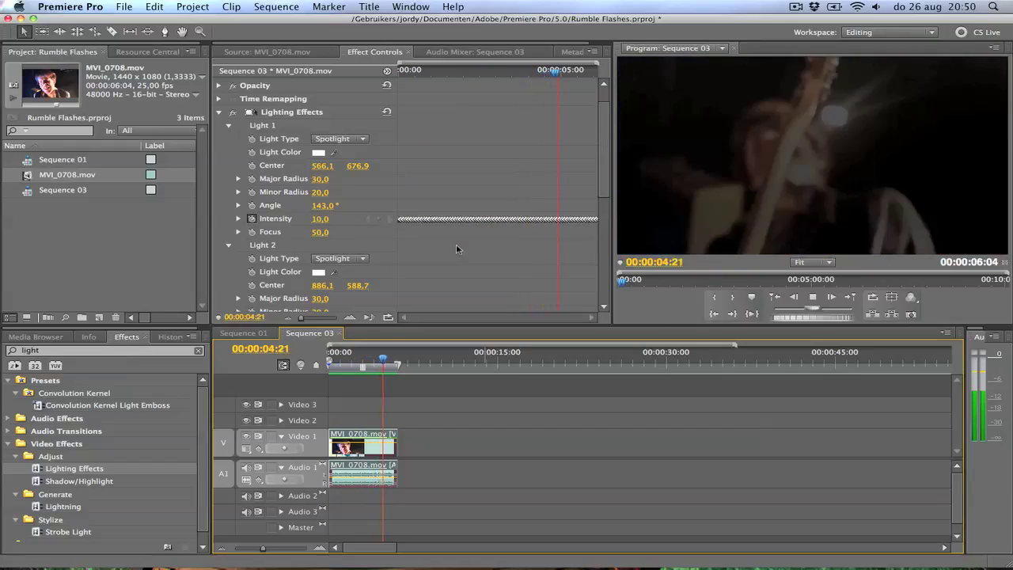
pyautogui.click(228, 126)
# - Collapse Light 2, expand Light 3, and change its Light Type to Omni
pyautogui.click(228, 140)
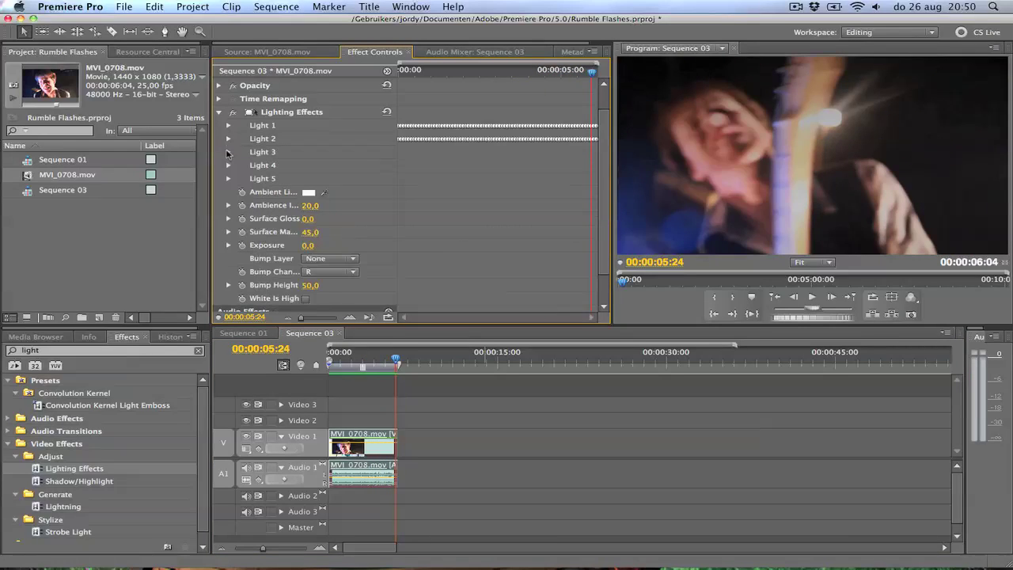
pyautogui.click(228, 152)
pyautogui.click(349, 166)
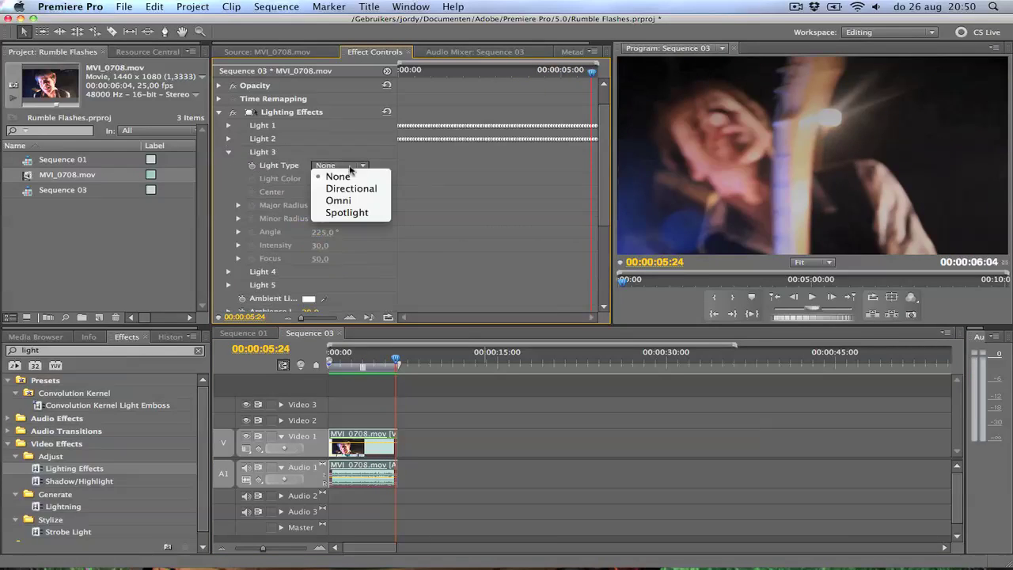
pyautogui.click(378, 201)
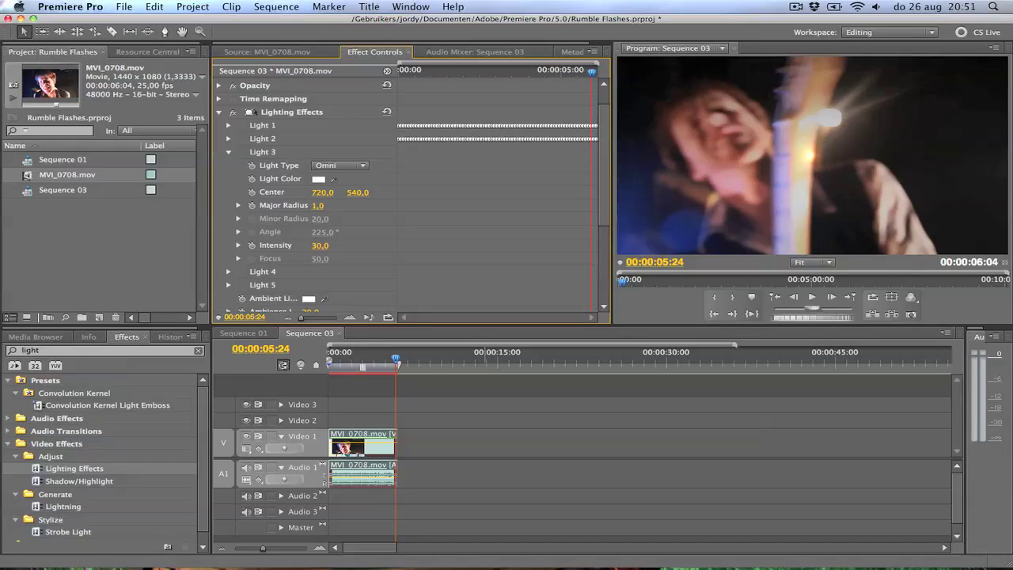
# - Set Light 3's Major Radius to 0 and keyframe it at the clip's first frame
pyautogui.moveTo(320, 205); pyautogui.dragTo(314, 205)
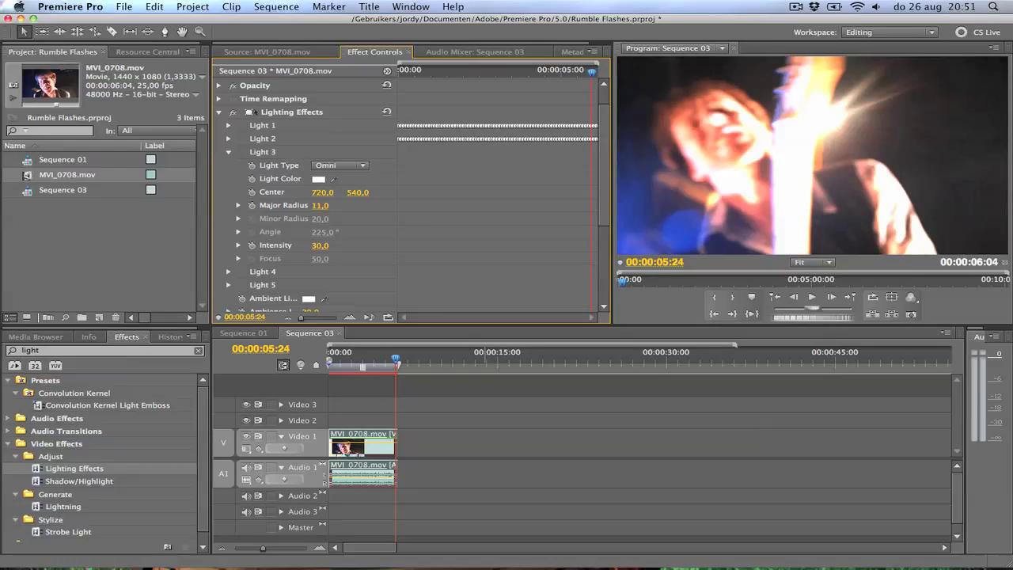
pyautogui.click(318, 205)
pyautogui.write('0')
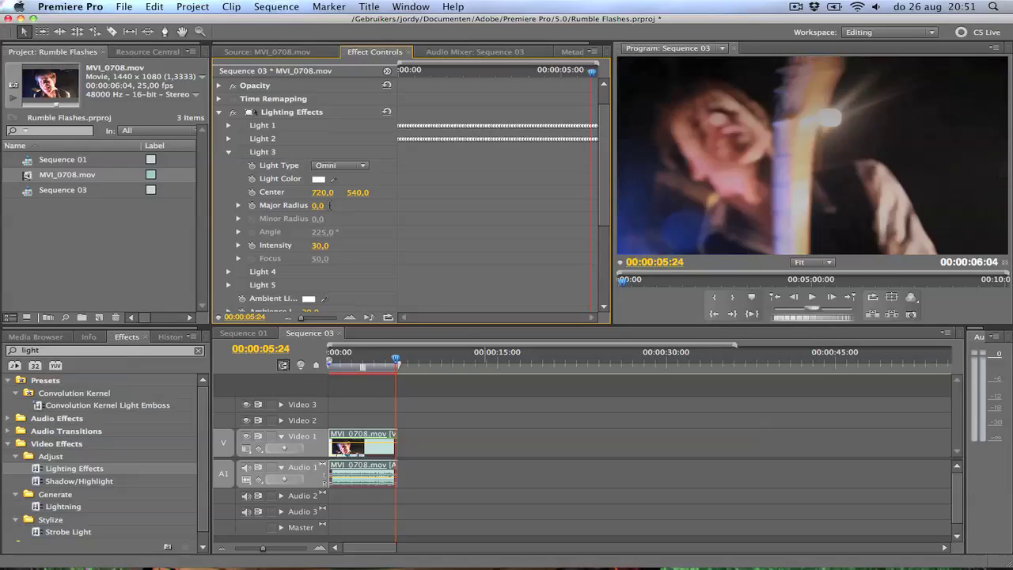
pyautogui.click(401, 75)
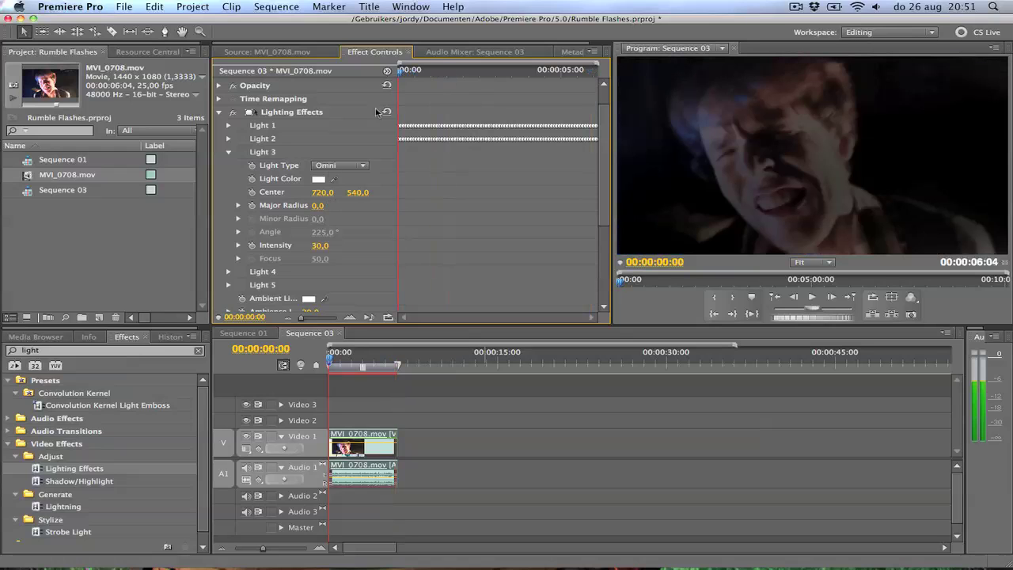
pyautogui.click(251, 206)
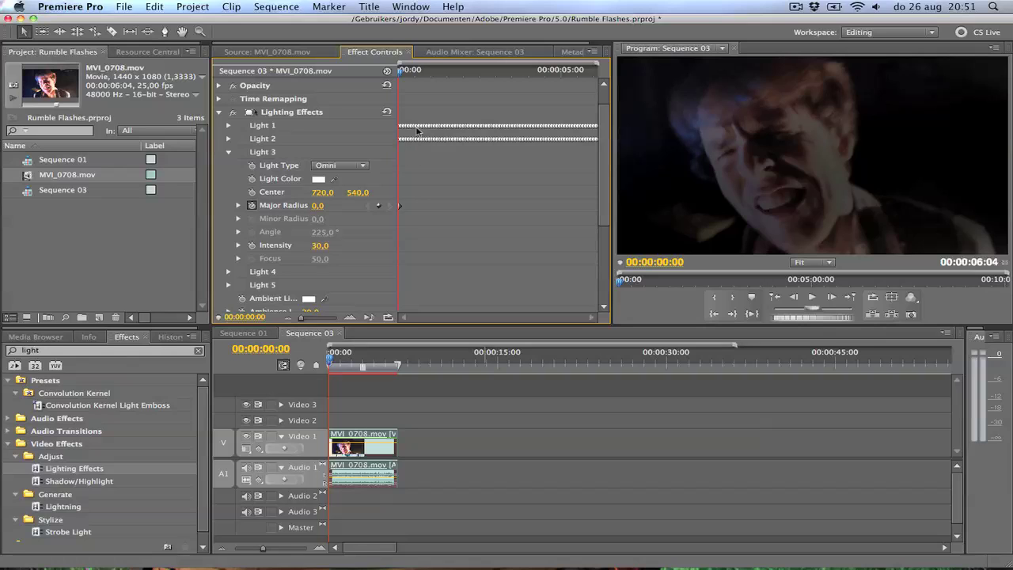
# - Two frames later, keyframe Light 3's Major Radius at 30
pyautogui.press('Right')
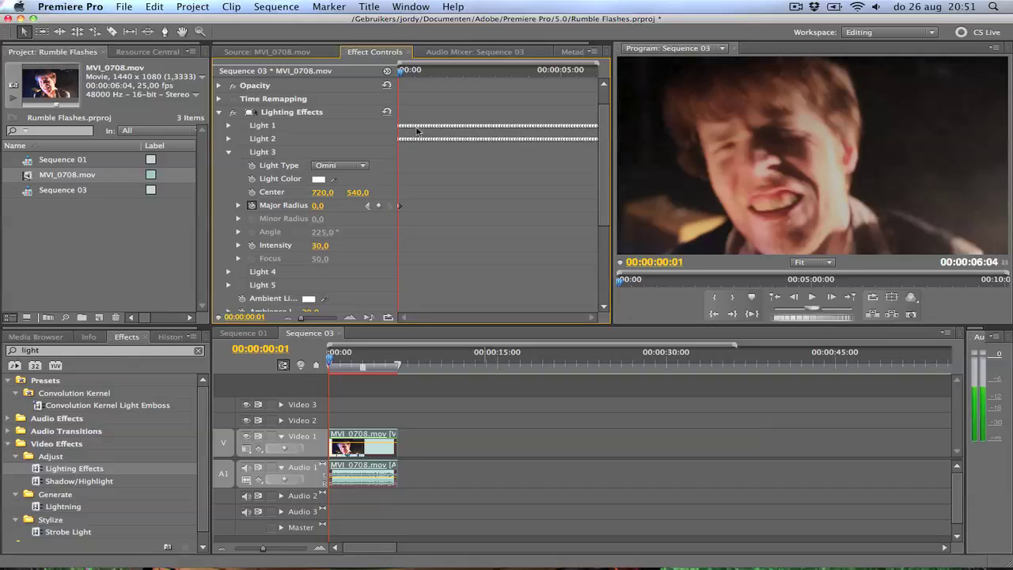
pyautogui.press('Right')
pyautogui.press('Right')
pyautogui.press('Right')
pyautogui.press('Right')
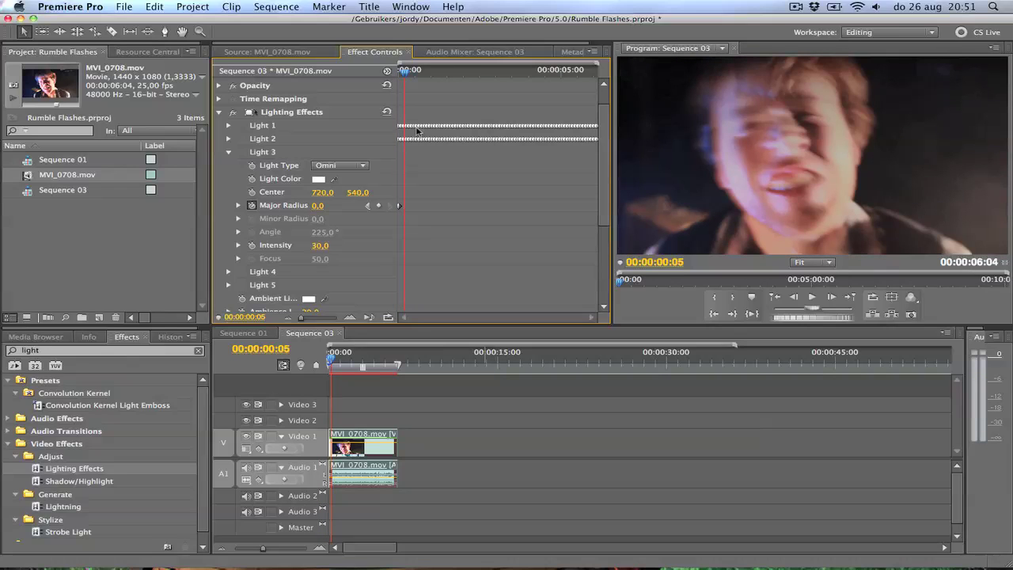
pyautogui.click(320, 205)
pyautogui.write('30')
pyautogui.press('Return')
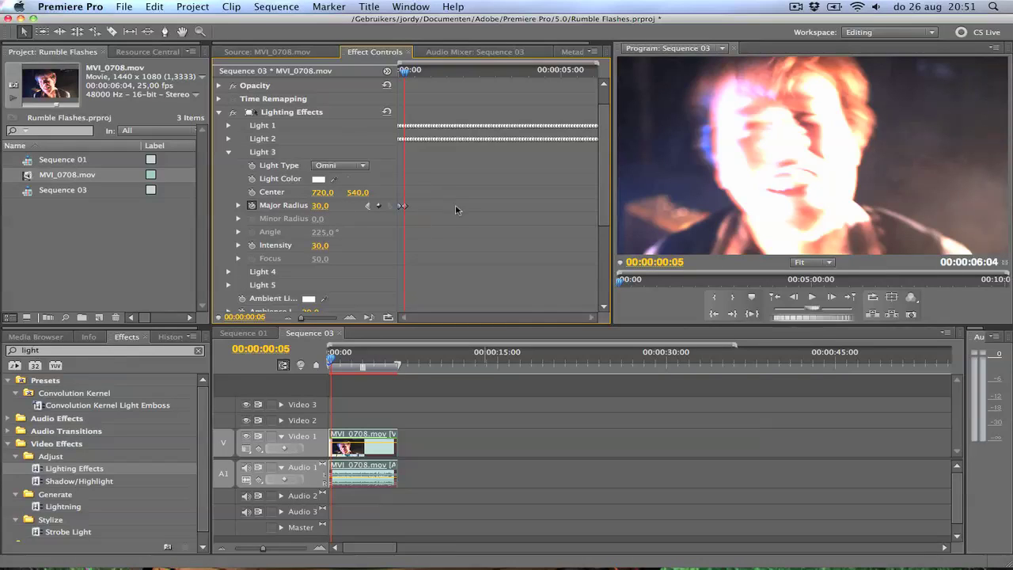
# - Select the Major Radius keyframes and the Sequence 03 clip to repeat the pulse along it
pyautogui.press('space')
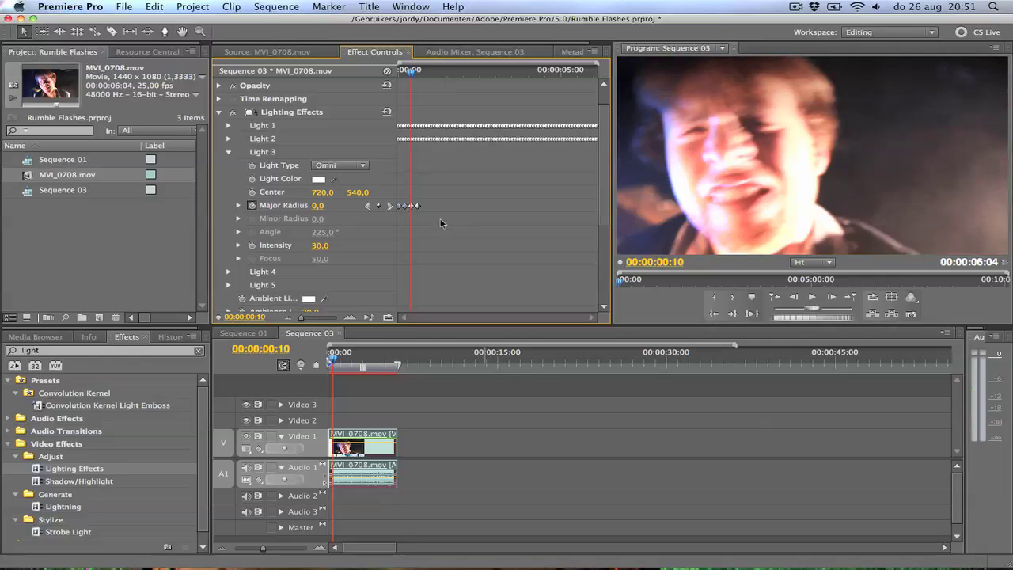
pyautogui.moveTo(445, 226); pyautogui.dragTo(400, 194)
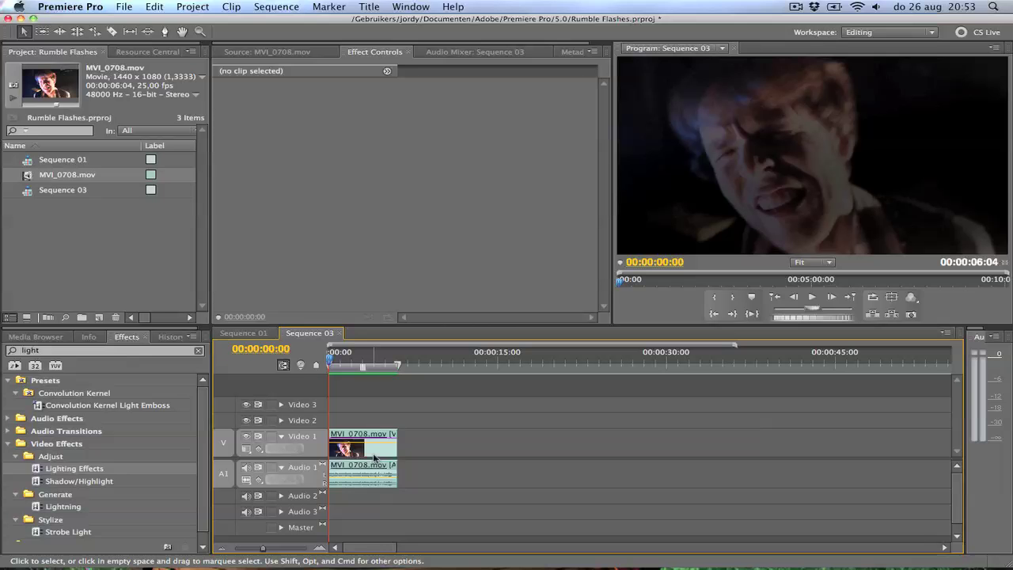
pyautogui.click(372, 453)
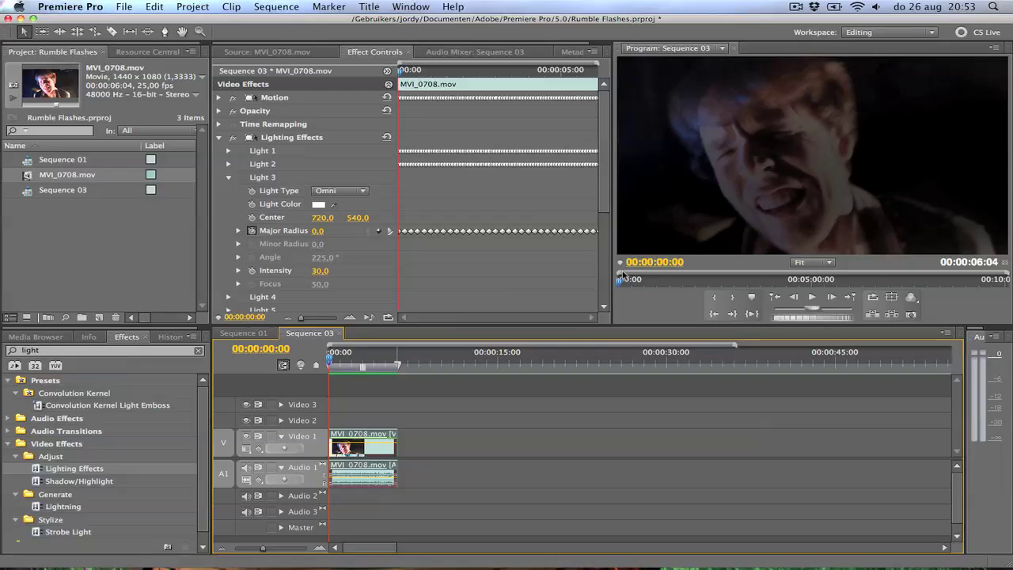
# - Play Sequence 03 to preview the light pulse, collapse Lighting Effects, and scrub to frame 23
pyautogui.press('space')
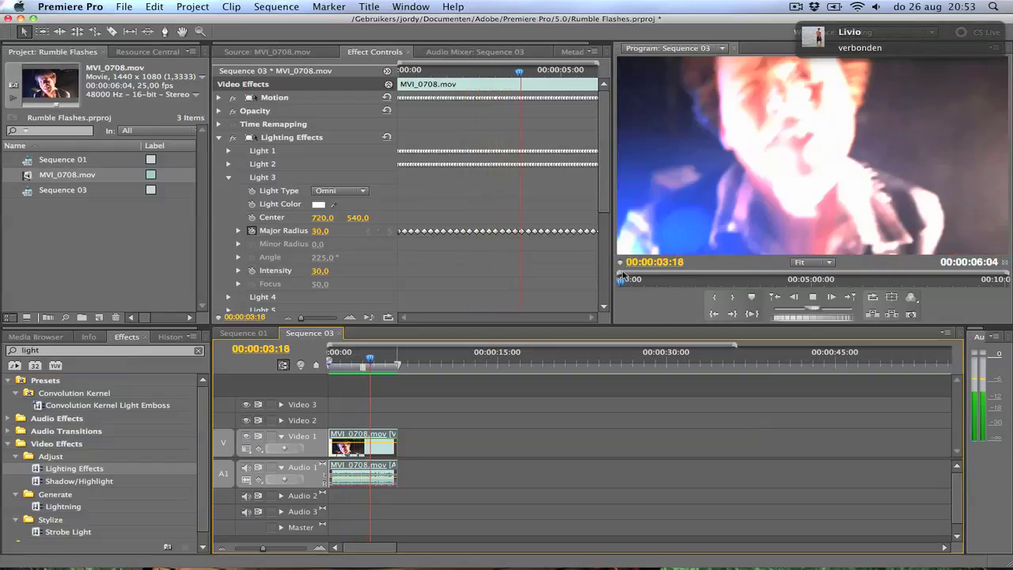
pyautogui.press('space')
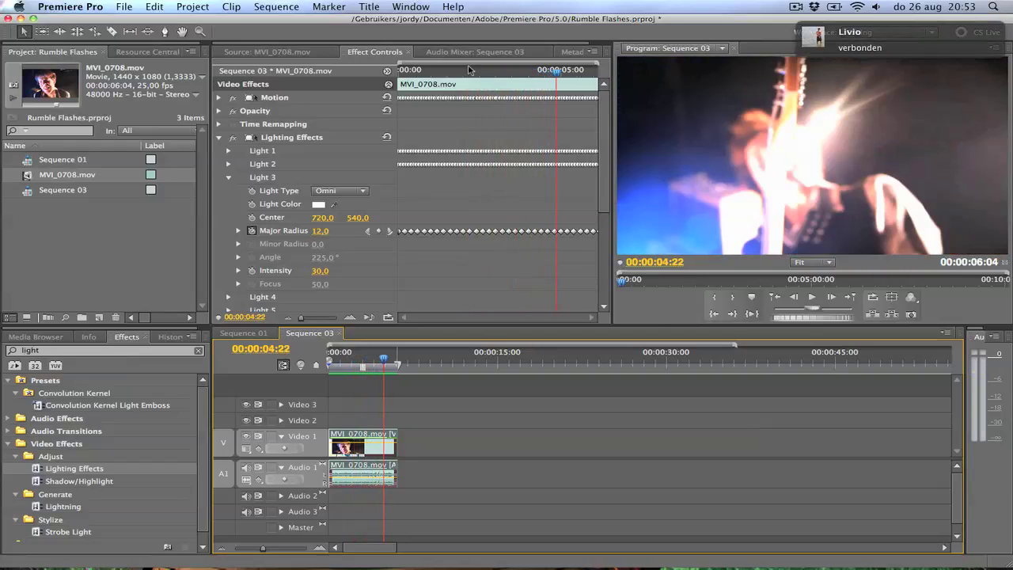
pyautogui.click(219, 137)
pyautogui.moveTo(344, 359); pyautogui.dragTo(340, 358)
pyautogui.click(91, 350)
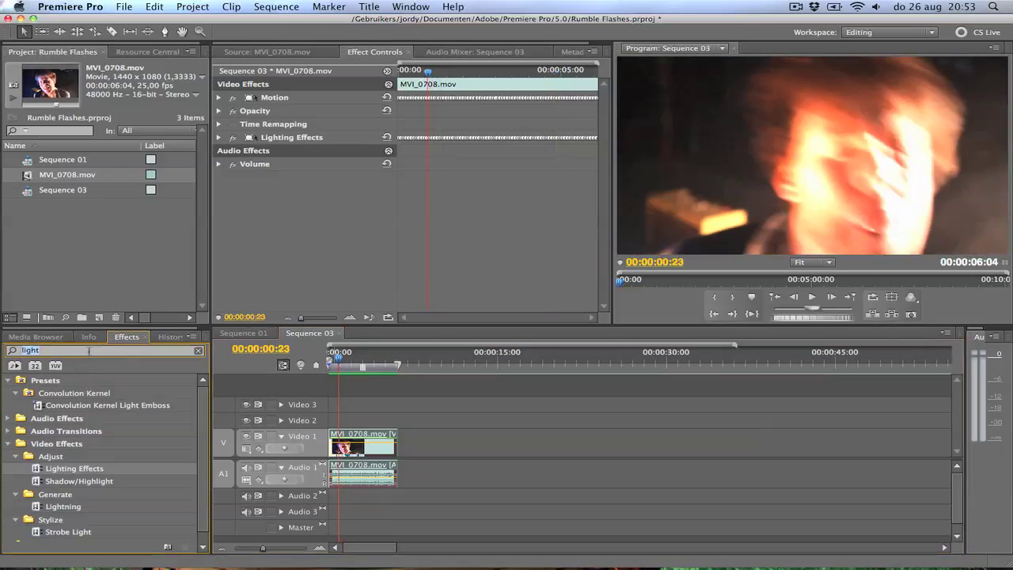
# - Search Effects for 'color' and apply Color Balance (HLS) to the Video 1 clip
pyautogui.press('BackSpace')
pyautogui.press('BackSpace')
pyautogui.press('BackSpace')
pyautogui.press('BackSpace')
pyautogui.press('BackSpace')
pyautogui.write('color')
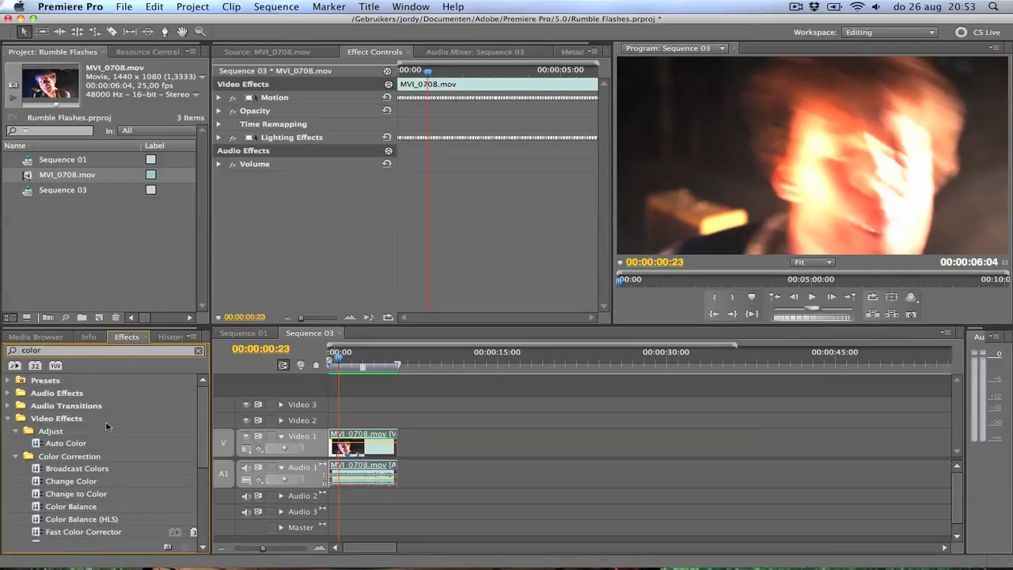
pyautogui.click(89, 520)
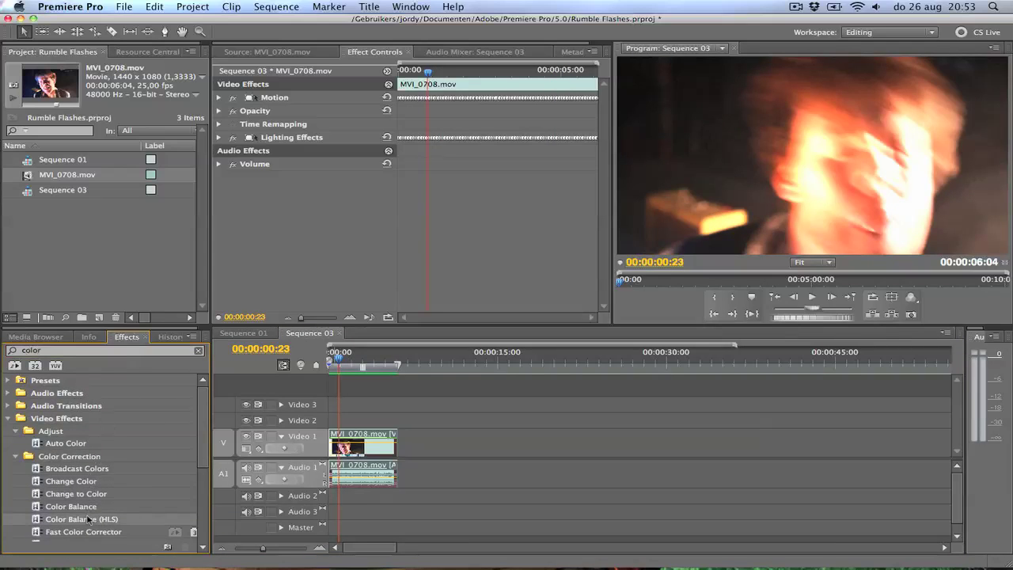
pyautogui.moveTo(89, 520); pyautogui.dragTo(373, 449)
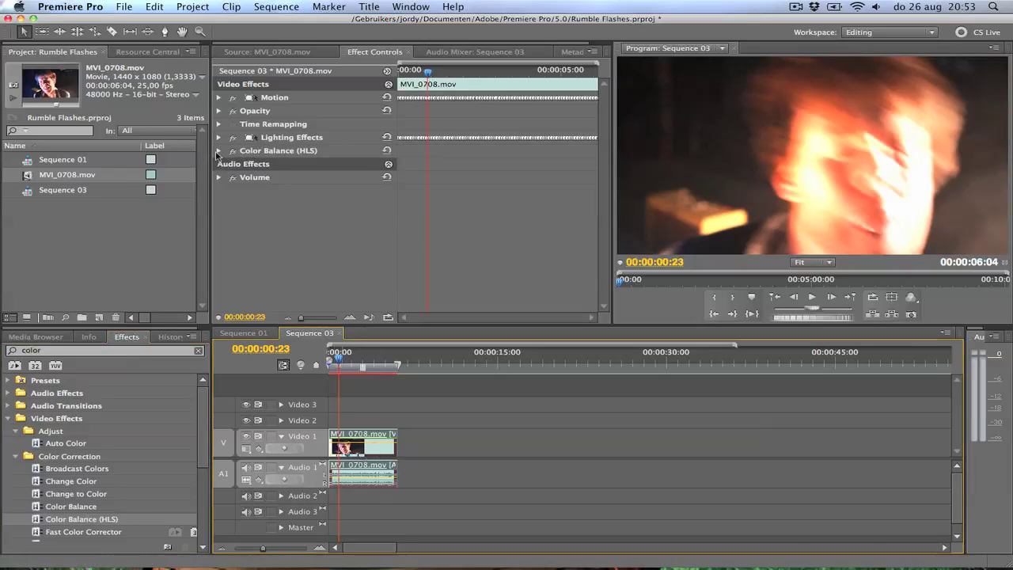
# - Expand Color Balance (HLS) and keyframe its Hue at the clip's start
pyautogui.click(219, 150)
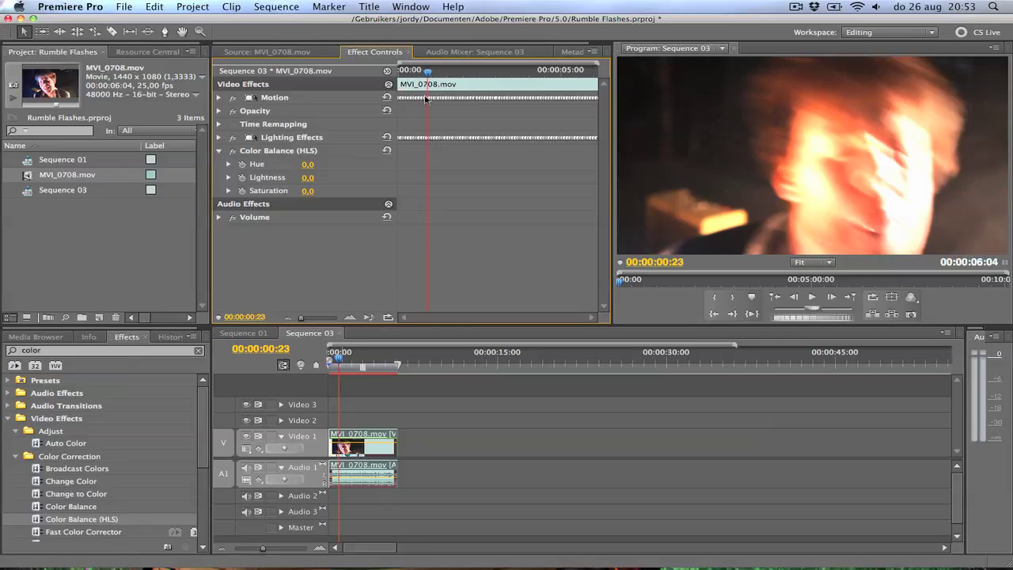
pyautogui.moveTo(427, 73); pyautogui.dragTo(399, 74)
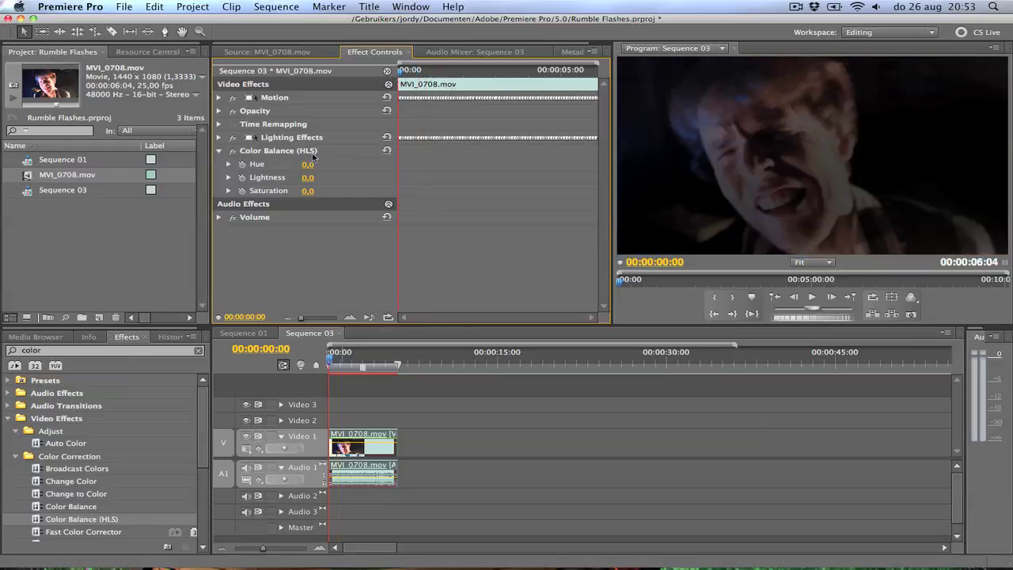
pyautogui.click(243, 164)
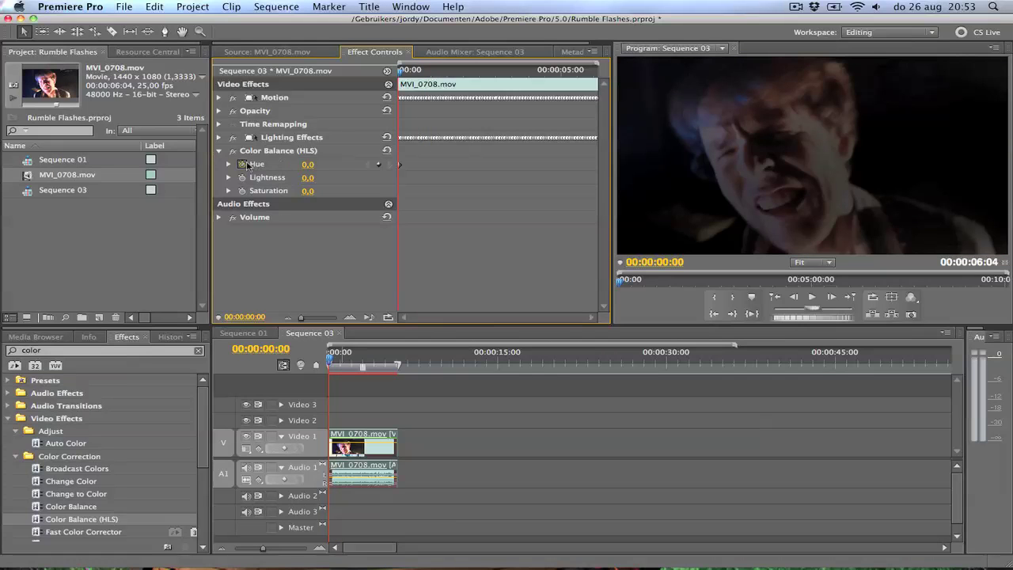
# - At the clip's last frame, set the Hue to 360 for one full rotation
pyautogui.click(590, 70)
pyautogui.click(599, 71)
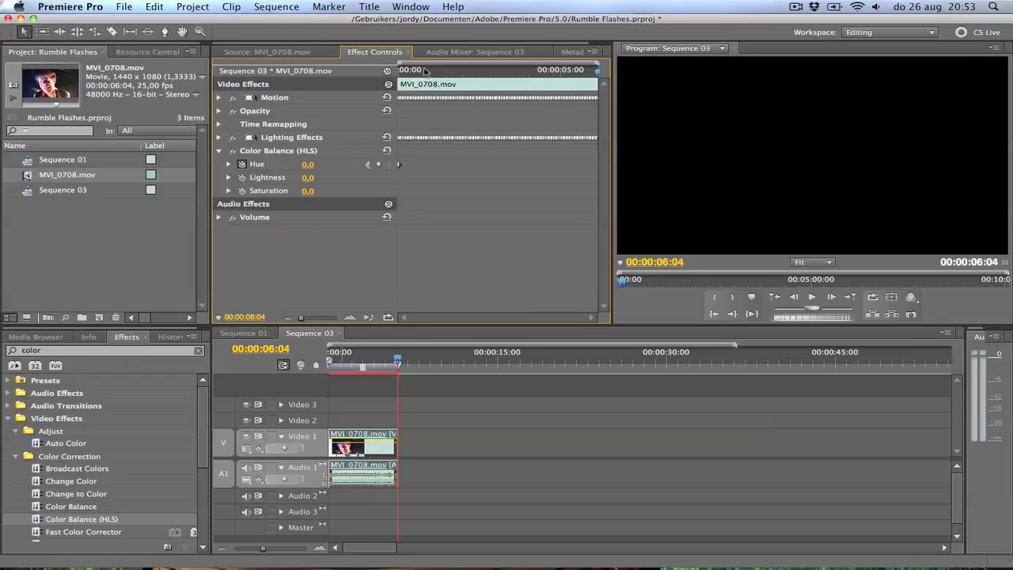
pyautogui.press('space')
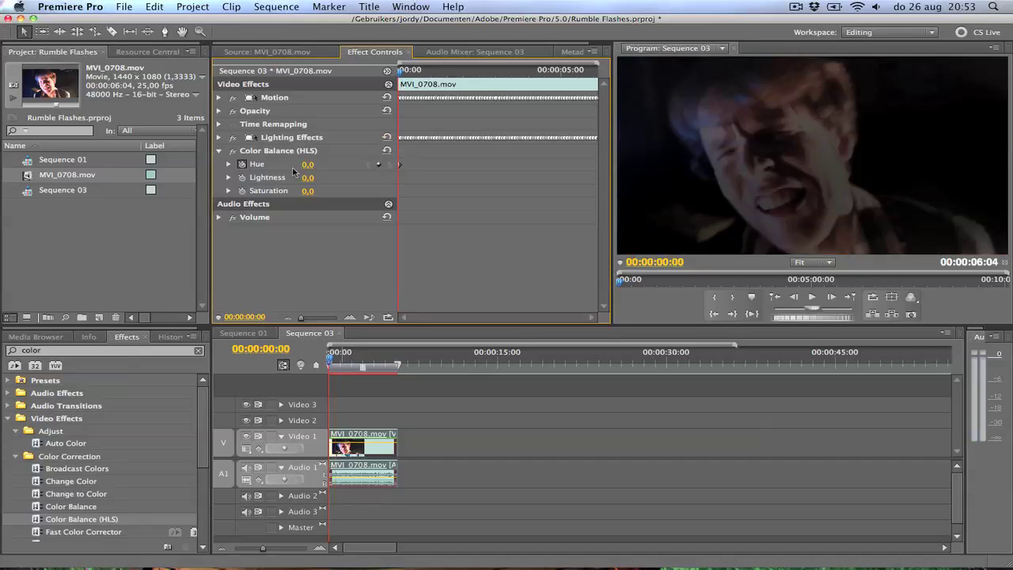
pyautogui.press('End')
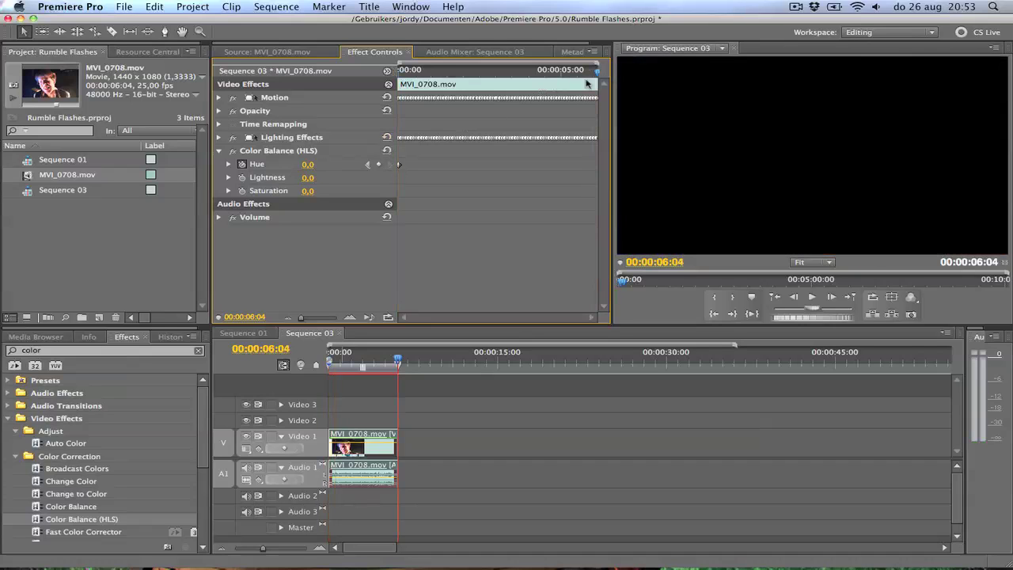
pyautogui.moveTo(310, 165); pyautogui.dragTo(326, 165)
pyautogui.click(325, 165)
pyautogui.write('360')
pyautogui.press('Return')
# - Raise the end Hue to about 5x59° so colours cycle several times
pyautogui.moveTo(351, 361); pyautogui.dragTo(370, 356)
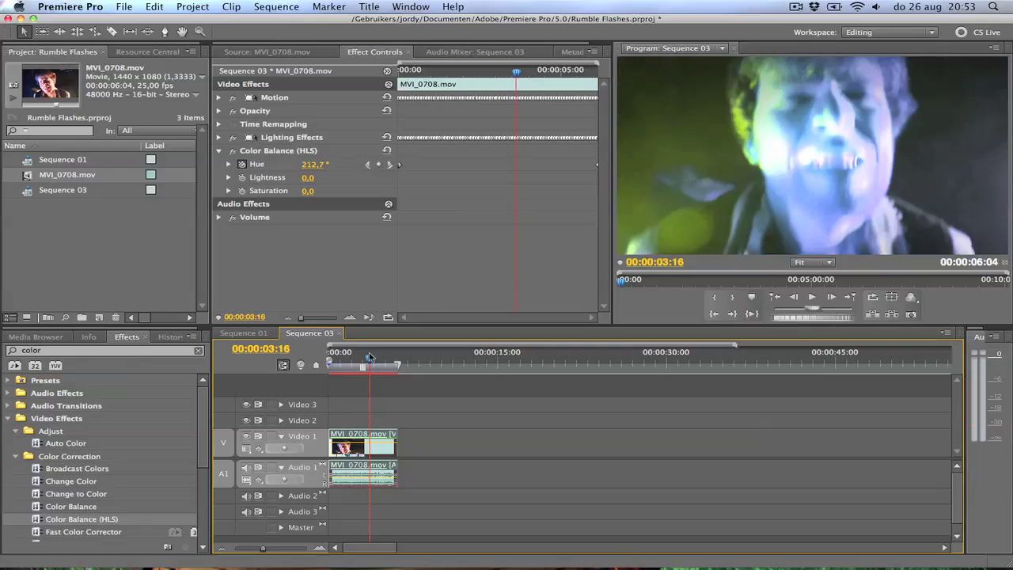
pyautogui.click(594, 73)
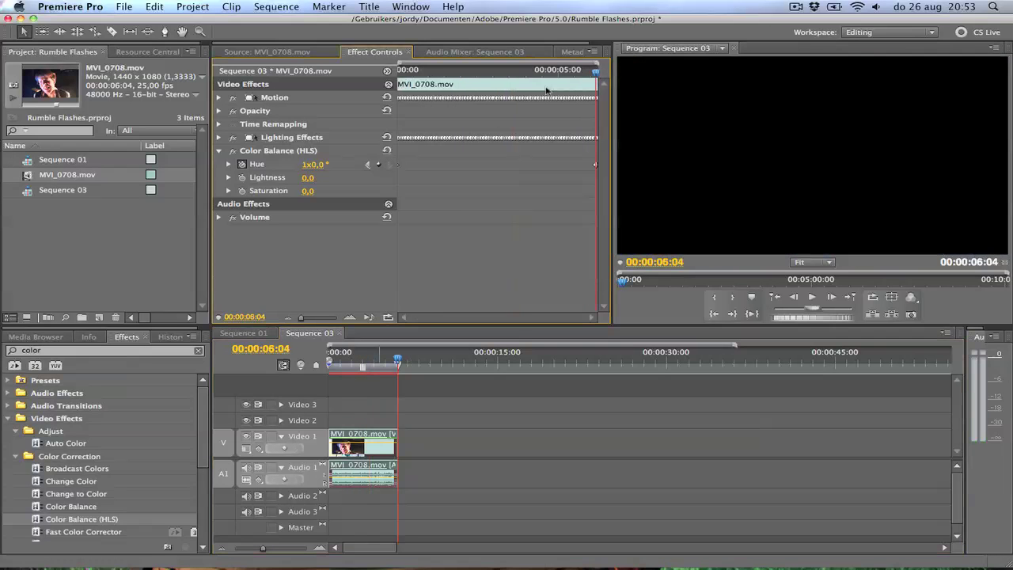
pyautogui.click(311, 165)
pyautogui.write('5')
pyautogui.press('Return')
pyautogui.moveTo(315, 165); pyautogui.dragTo(319, 169)
pyautogui.click(374, 366)
pyautogui.moveTo(375, 366); pyautogui.dragTo(326, 365)
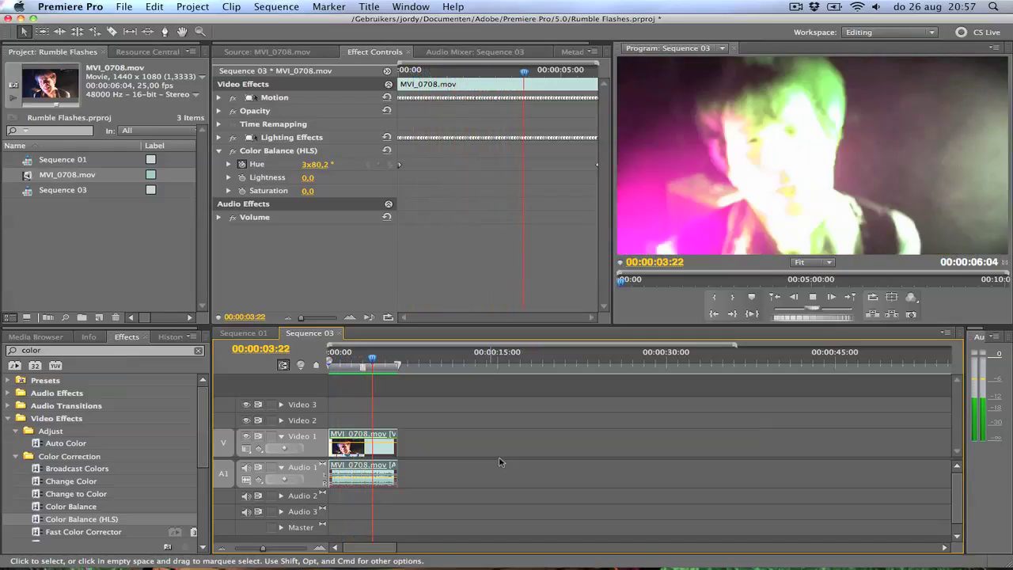
pyautogui.press('space')
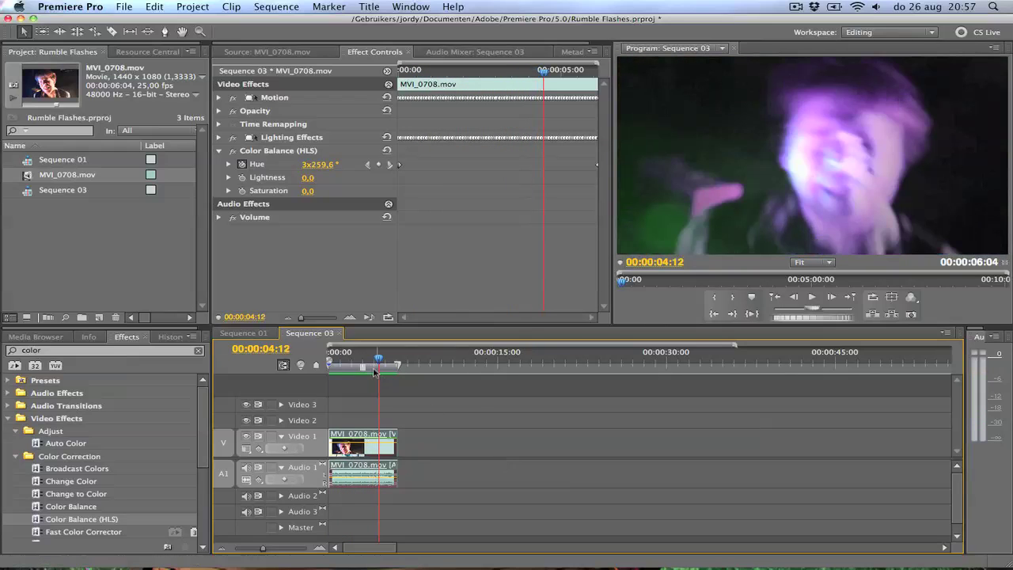
pyautogui.click(334, 358)
pyautogui.press('space')
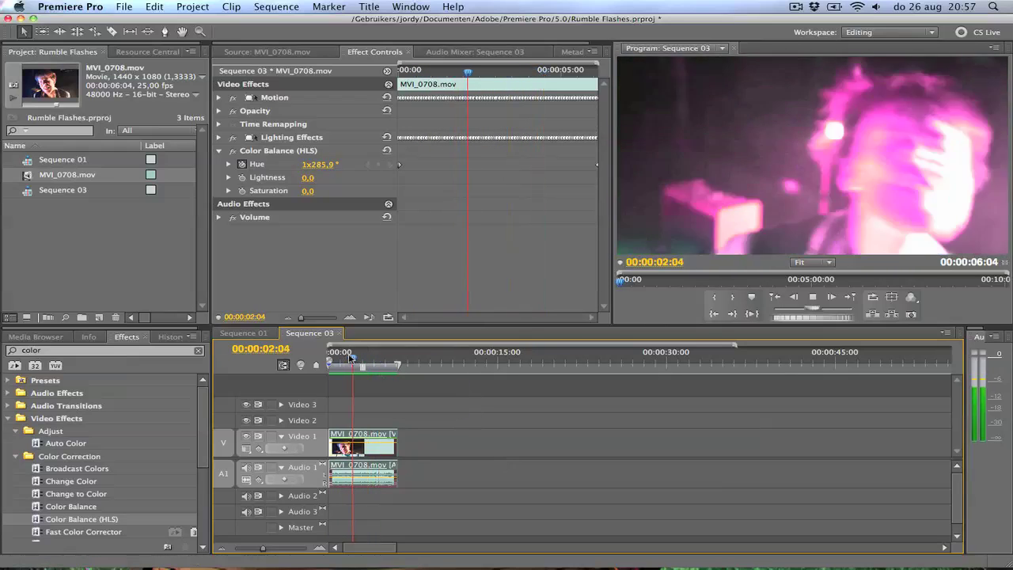
pyautogui.press('space')
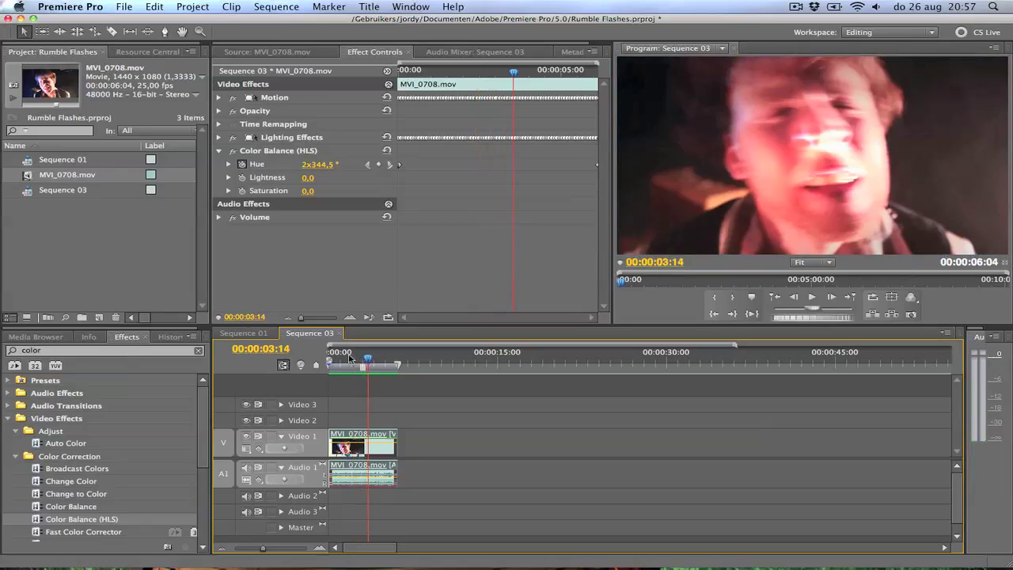